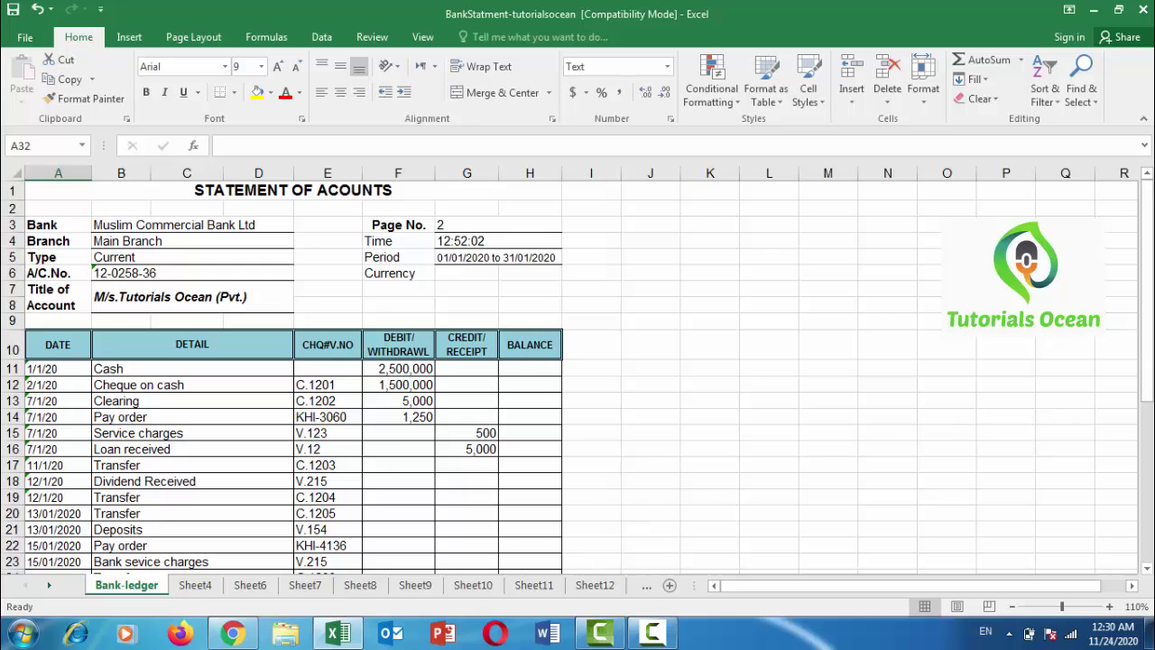
# Examine the statement's title and the bank, branch, type, account number and account title labels in the header block.
pyautogui.click(183, 191)
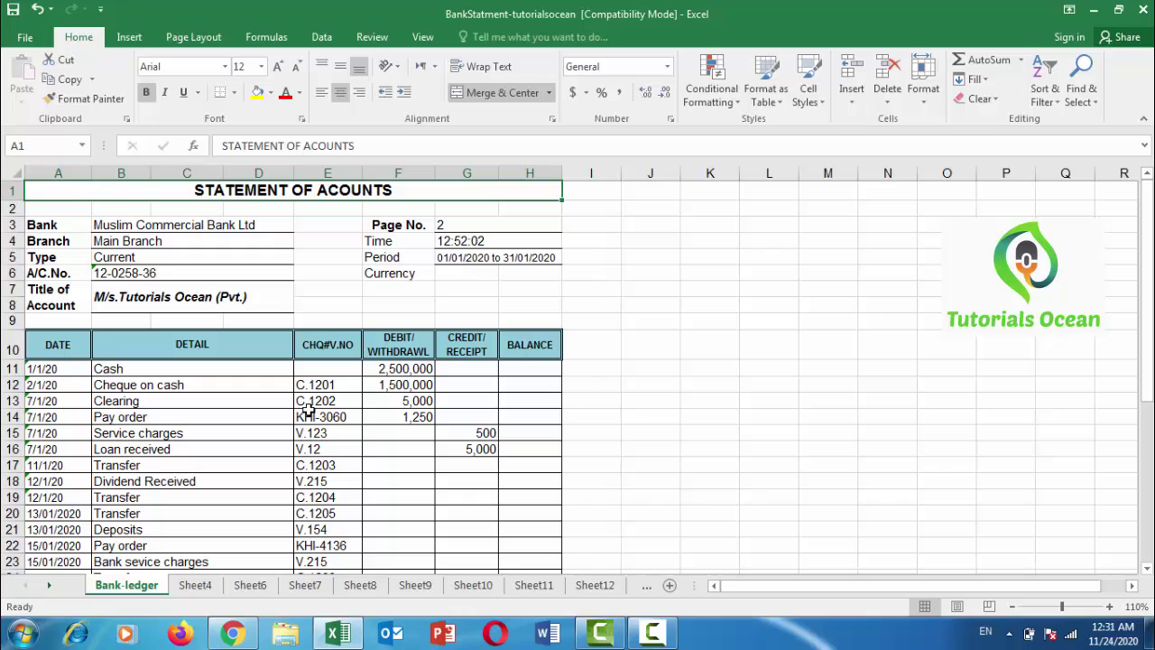
pyautogui.click(217, 205)
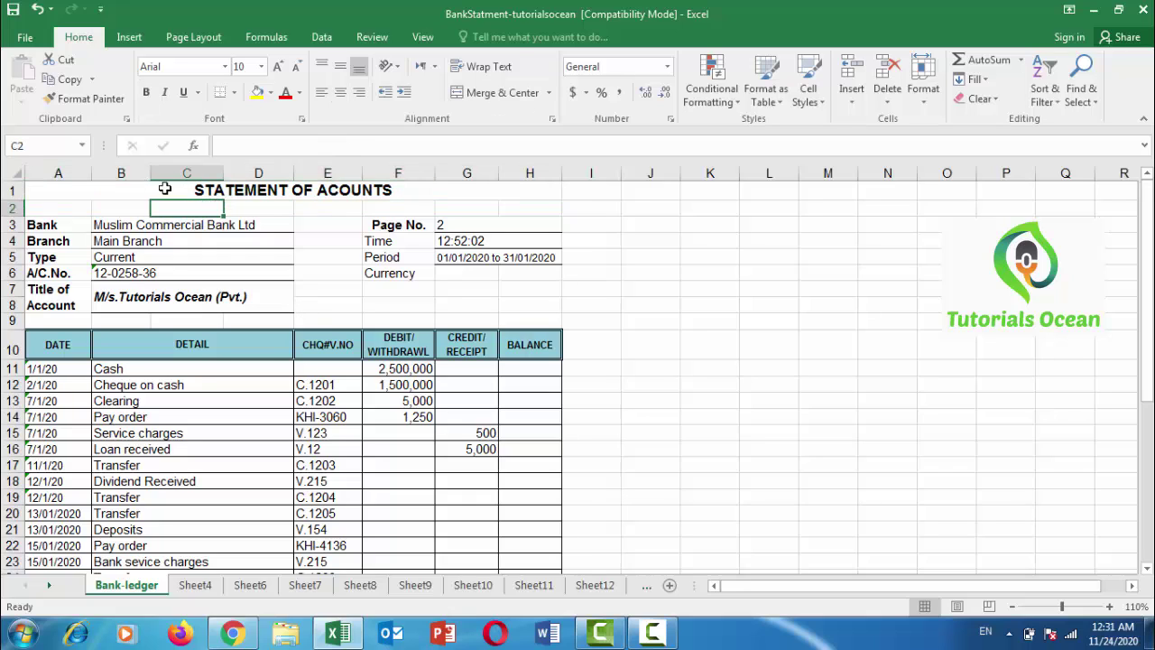
pyautogui.click(194, 192)
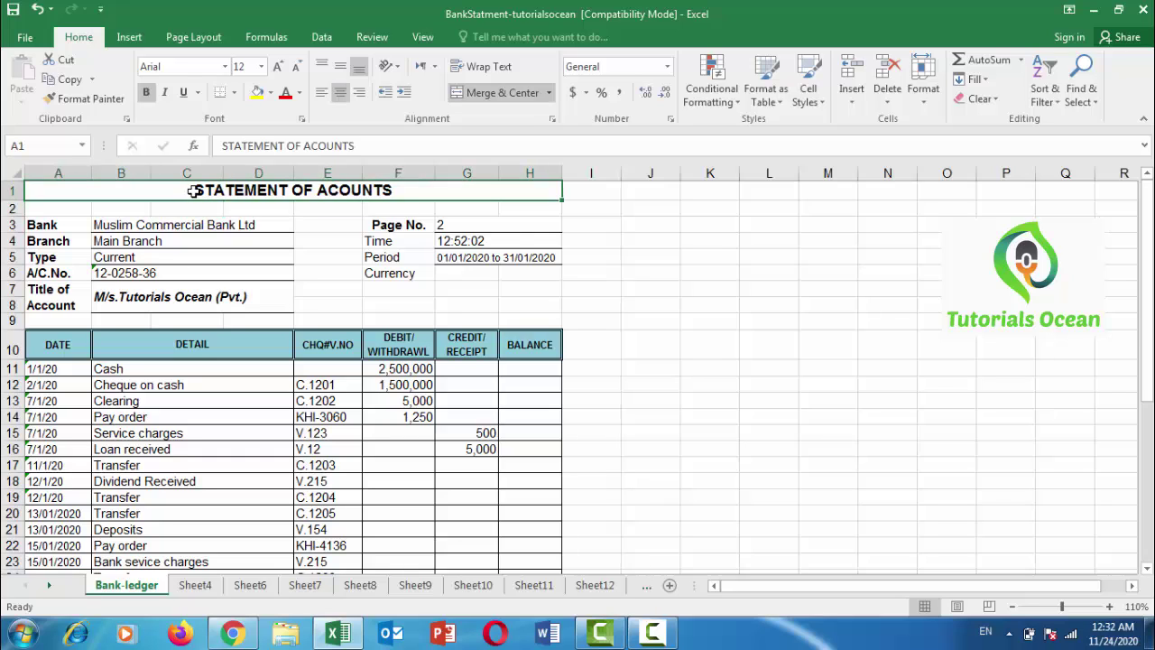
pyautogui.click(67, 225)
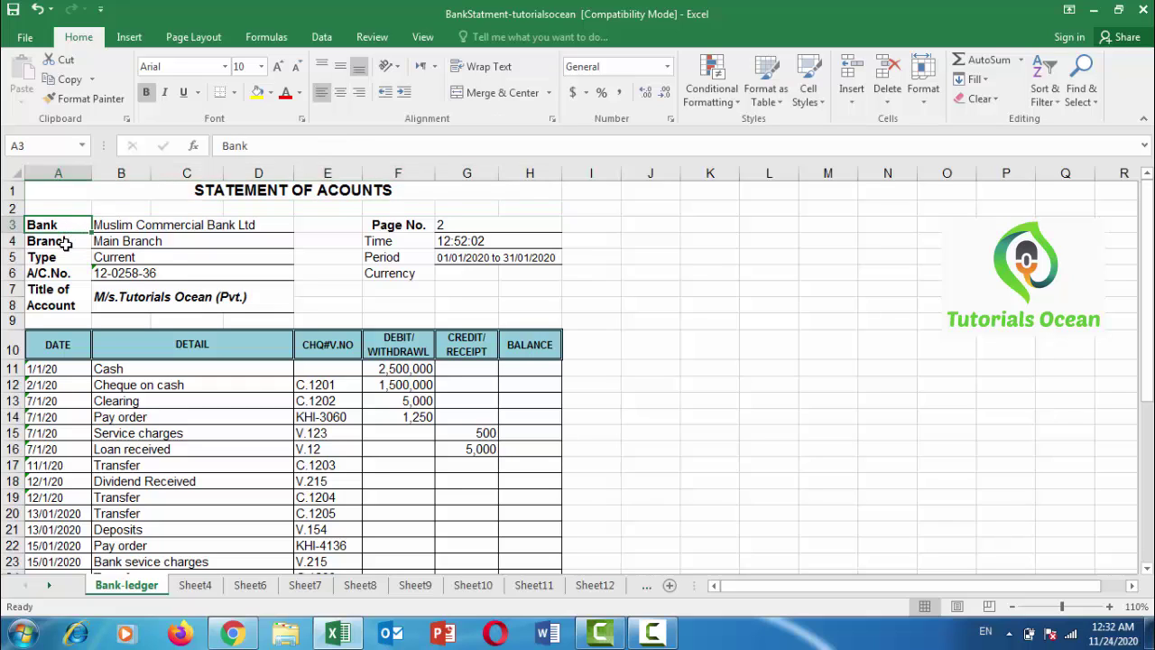
pyautogui.click(65, 243)
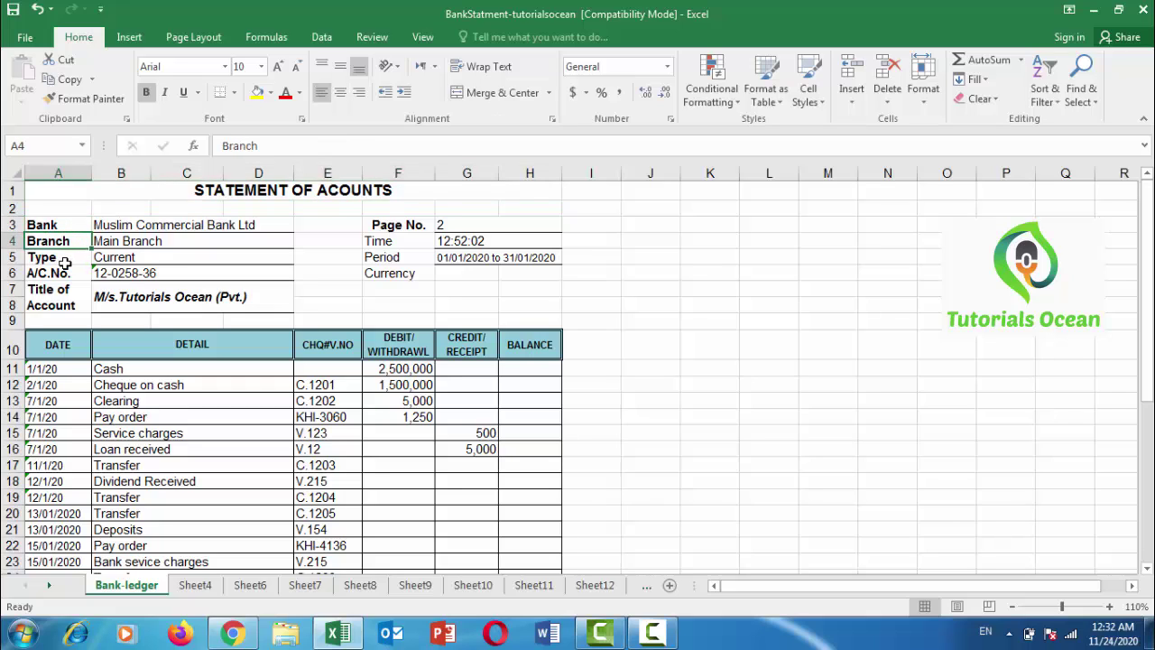
pyautogui.click(65, 260)
pyautogui.click(65, 274)
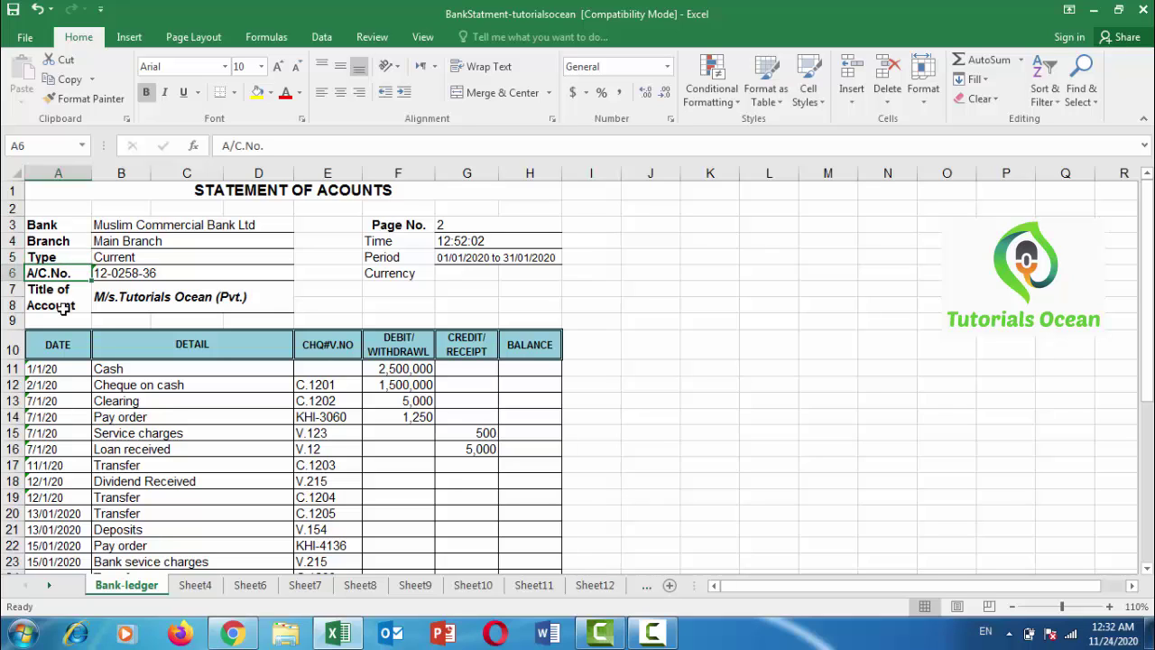
pyautogui.click(62, 308)
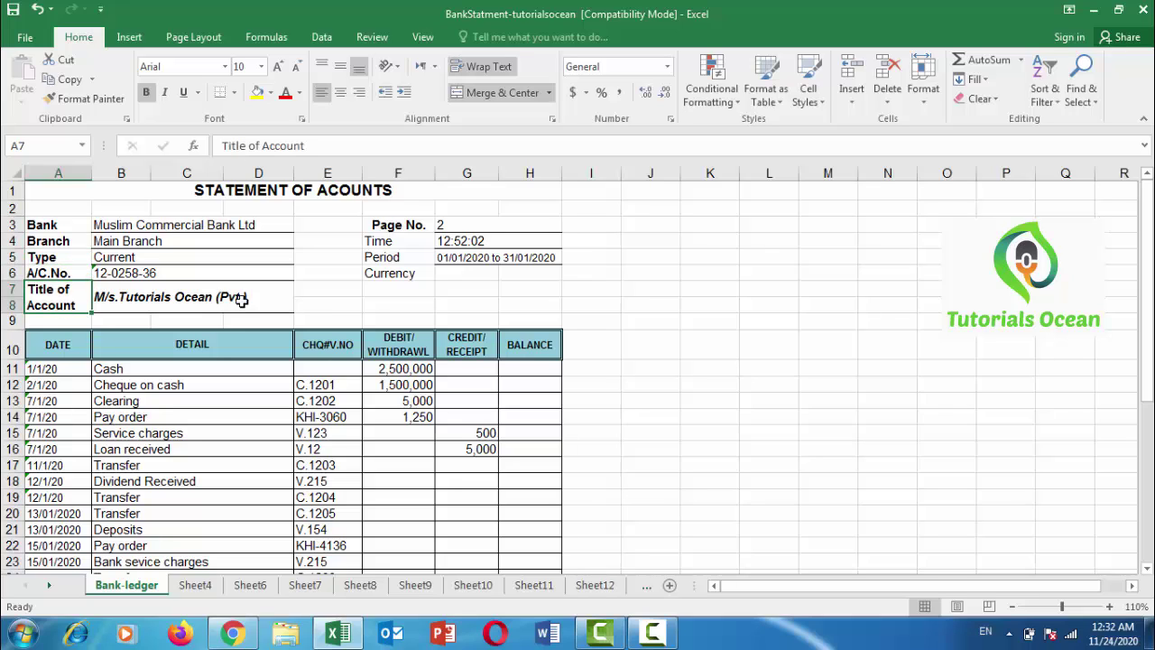
# Enter "Pak Rs." as the statement's currency in cell G6.
pyautogui.click(432, 274)
pyautogui.click(445, 275)
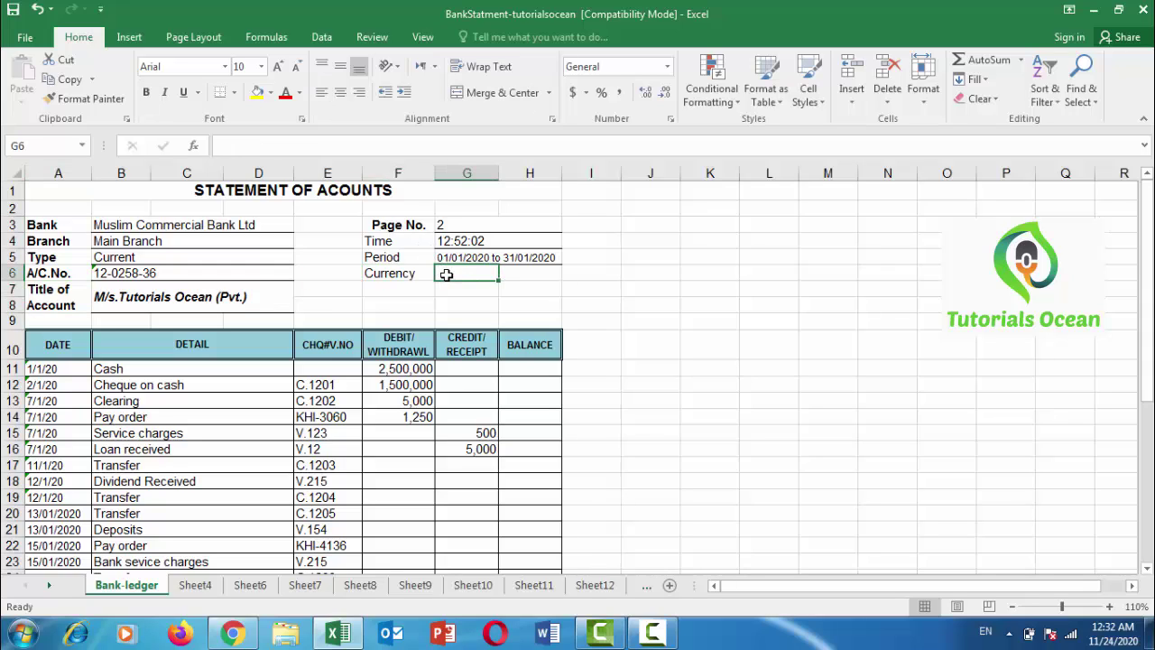
pyautogui.write('Rs.')
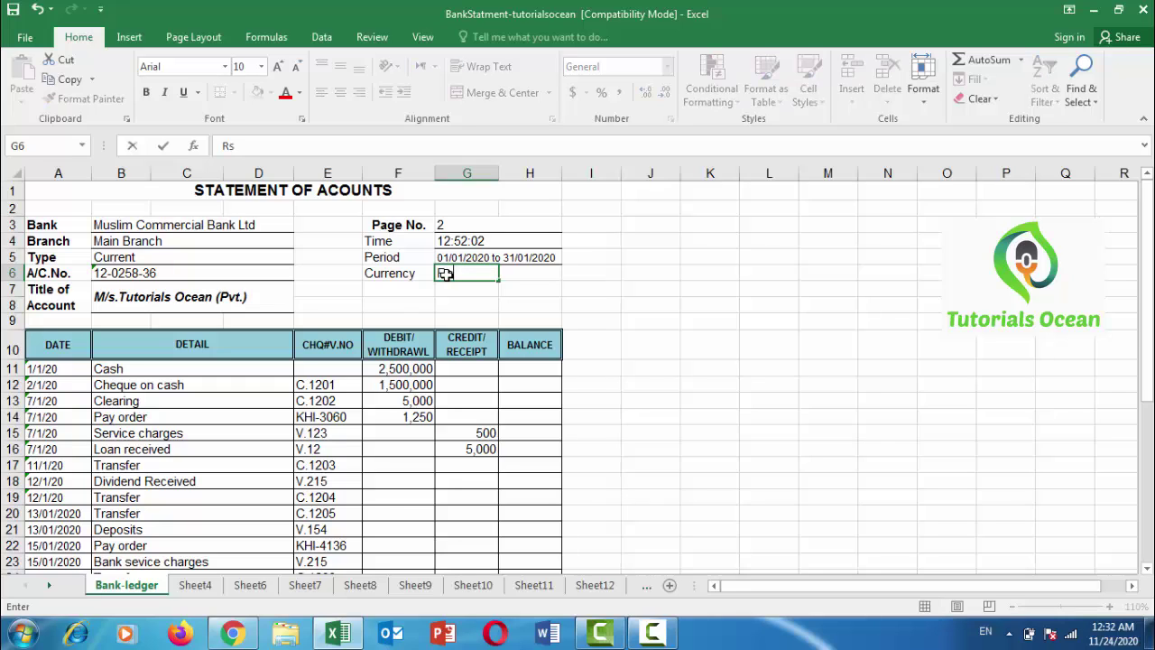
pyautogui.press('BackSpace')
pyautogui.press('BackSpace')
pyautogui.write('Pak Rs.')
pyautogui.press('Return')
pyautogui.click(446, 276)
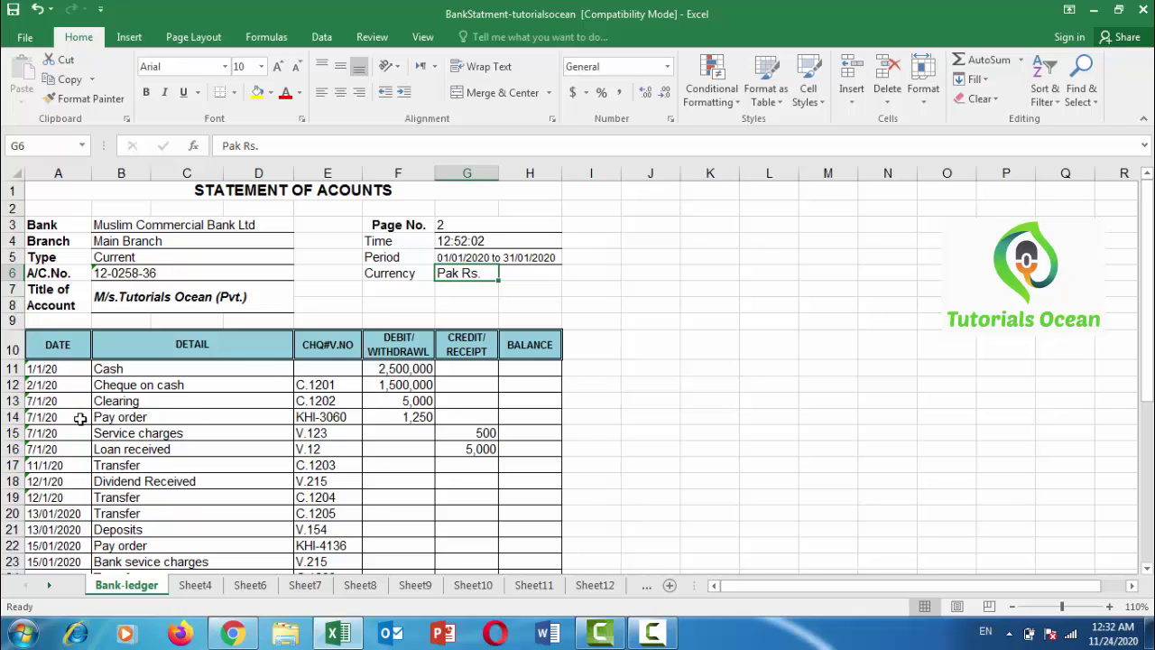
# Examine the ledger table's column headings in row 10, from date and detail through to debit, credit and balance.
pyautogui.click(70, 355)
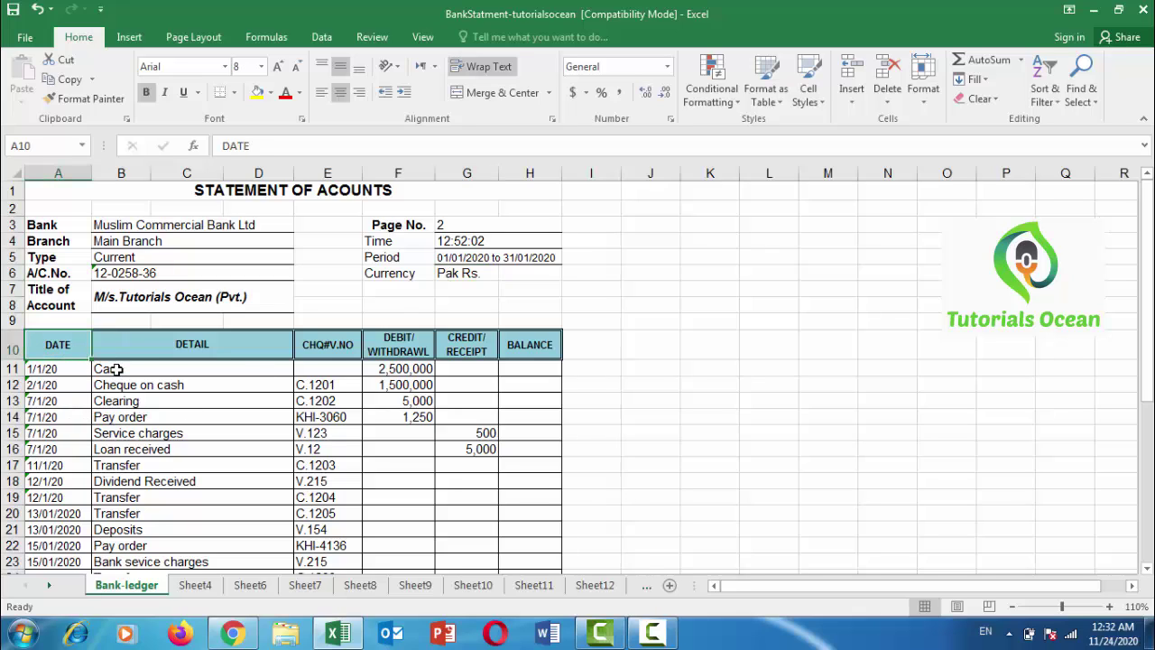
pyautogui.click(164, 353)
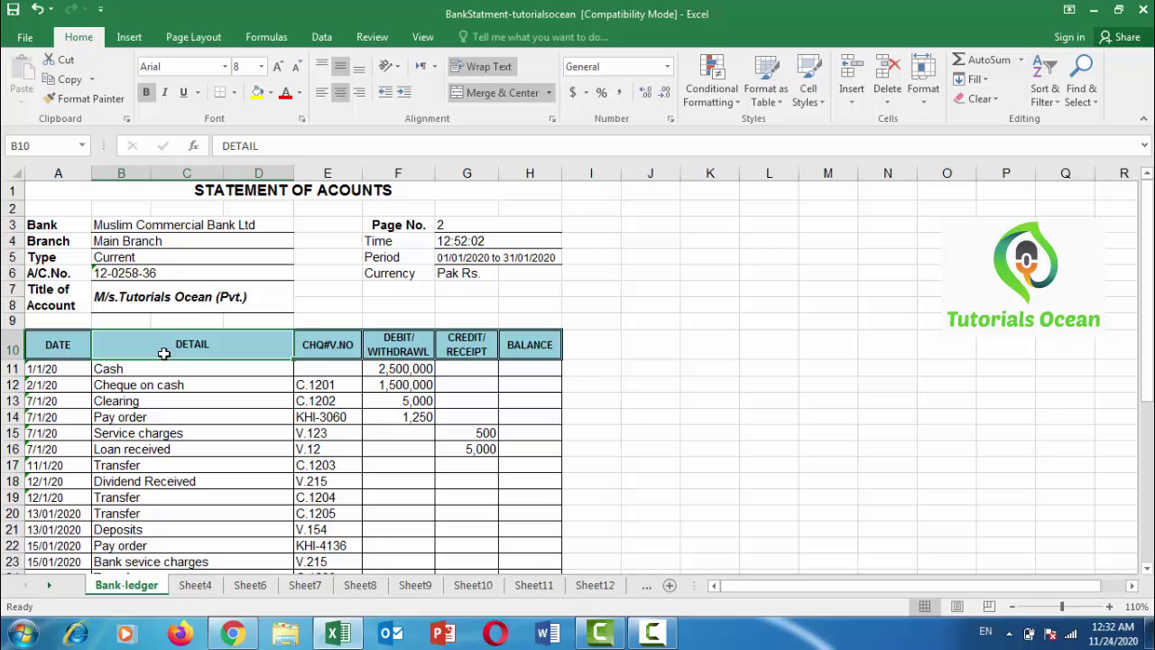
pyautogui.click(333, 355)
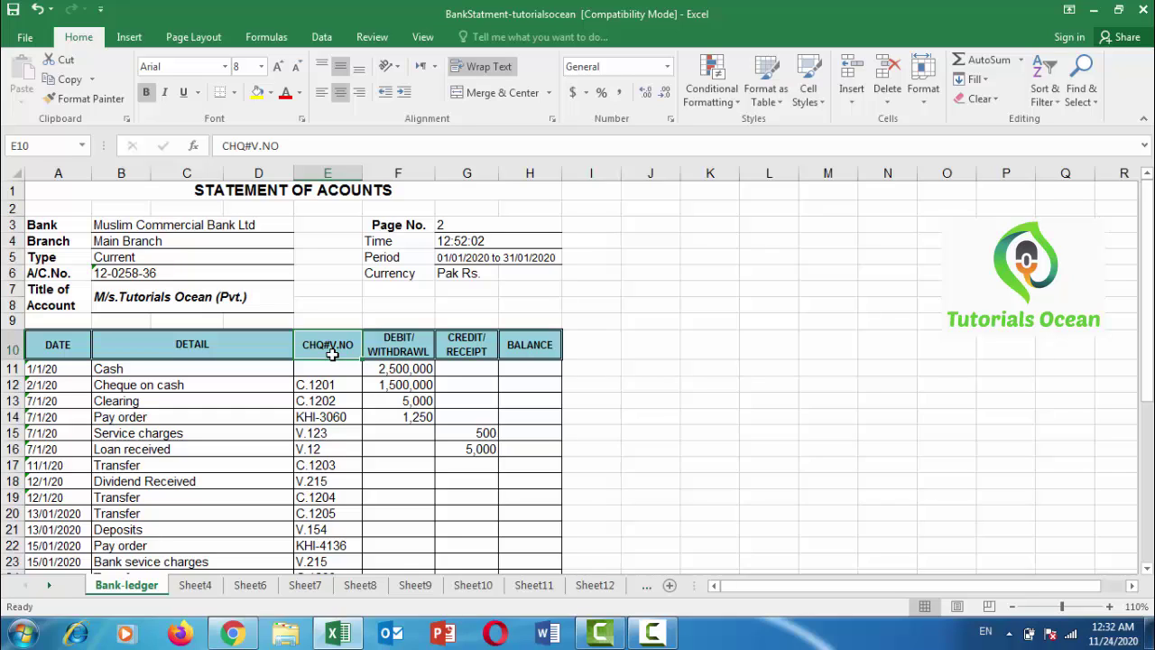
pyautogui.click(408, 355)
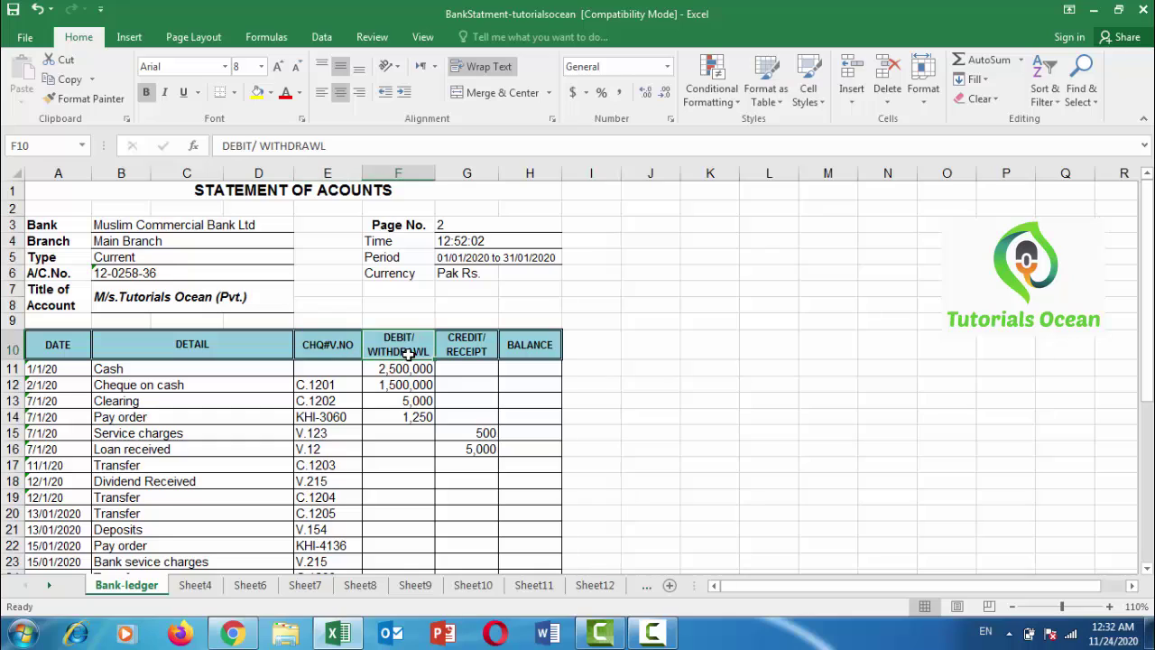
pyautogui.click(465, 353)
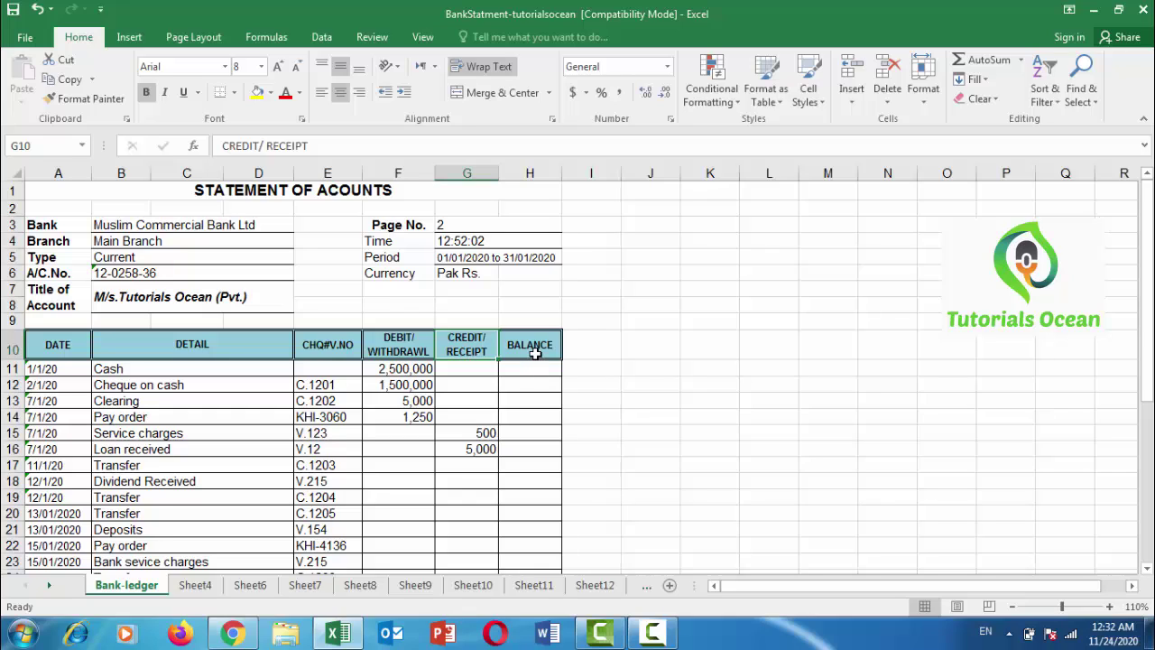
pyautogui.click(535, 354)
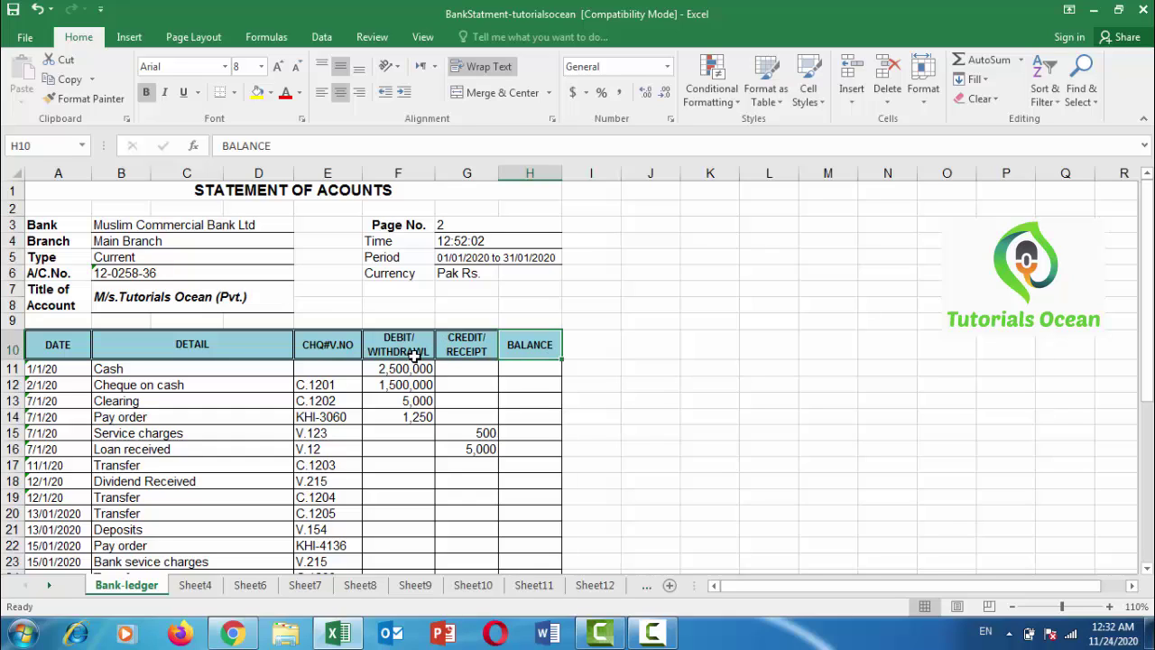
pyautogui.click(412, 352)
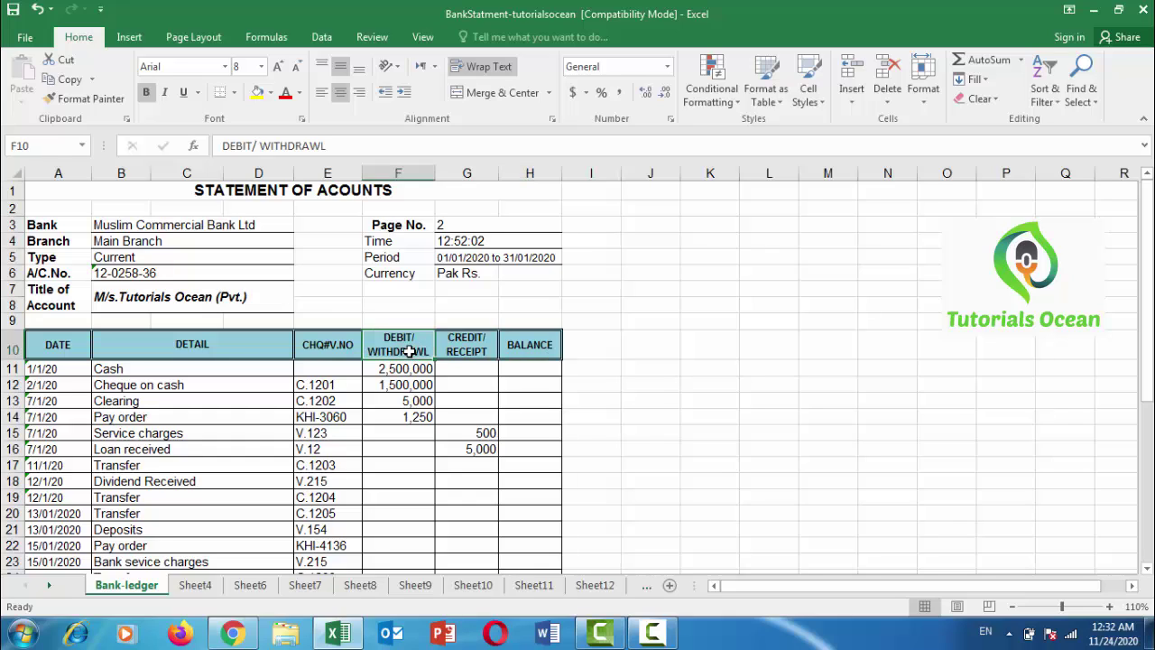
pyautogui.click(449, 351)
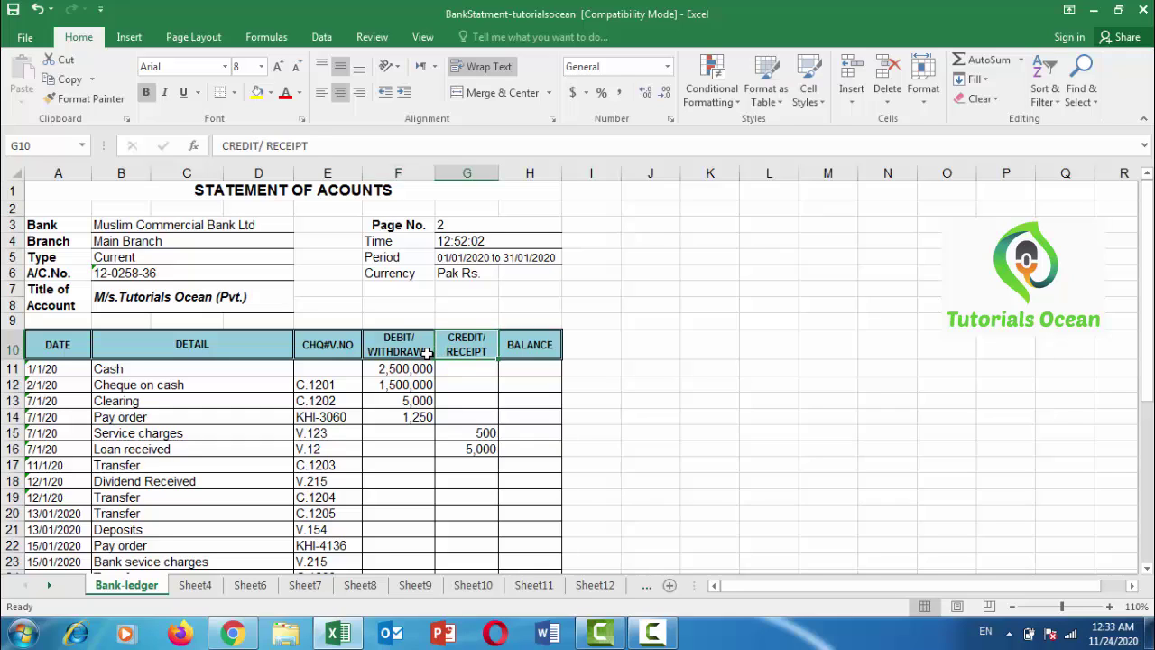
# Shorten the debit/withdrawal column heading in F10 to "DEBIT".
pyautogui.click(430, 352)
pyautogui.doubleClick(429, 352)
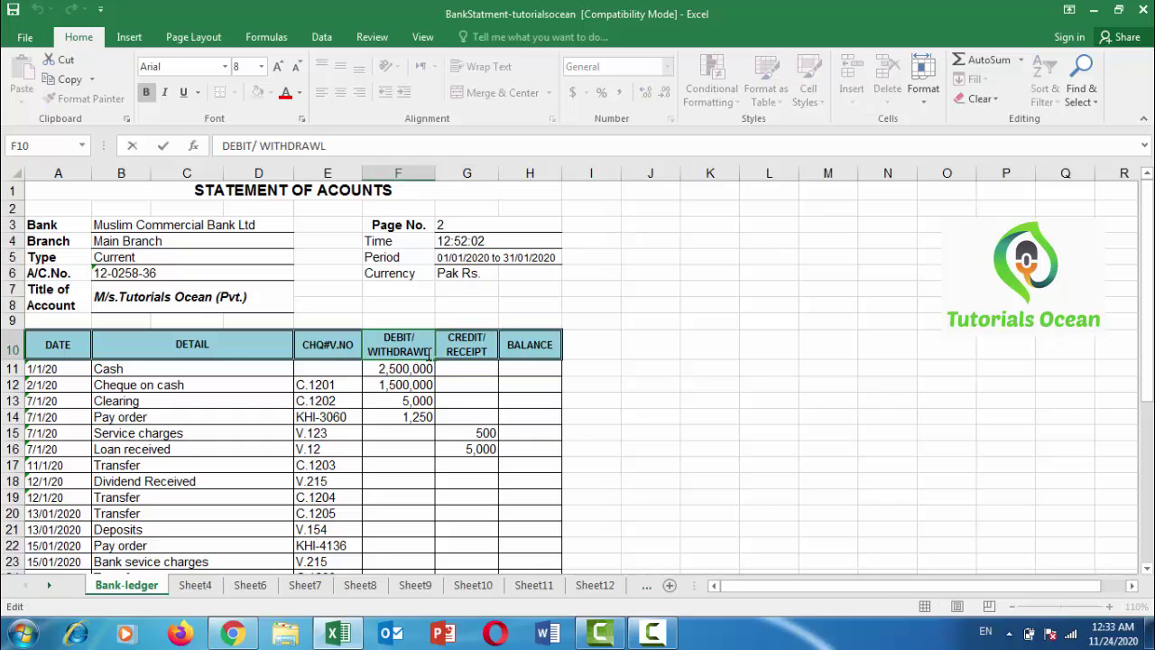
pyautogui.press('BackSpace')
pyautogui.press('BackSpace')
pyautogui.press('BackSpace')
pyautogui.press('BackSpace')
pyautogui.press('BackSpace')
pyautogui.press('BackSpace')
pyautogui.press('BackSpace')
pyautogui.press('BackSpace')
pyautogui.press('BackSpace')
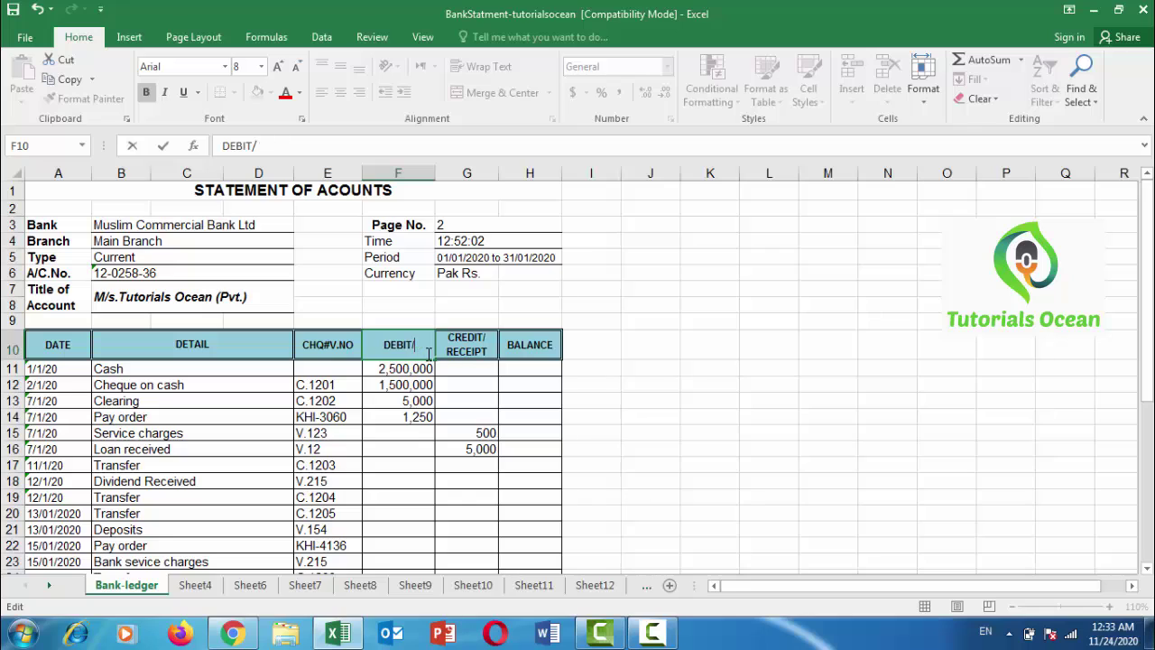
pyautogui.press('Return')
pyautogui.press('Up')
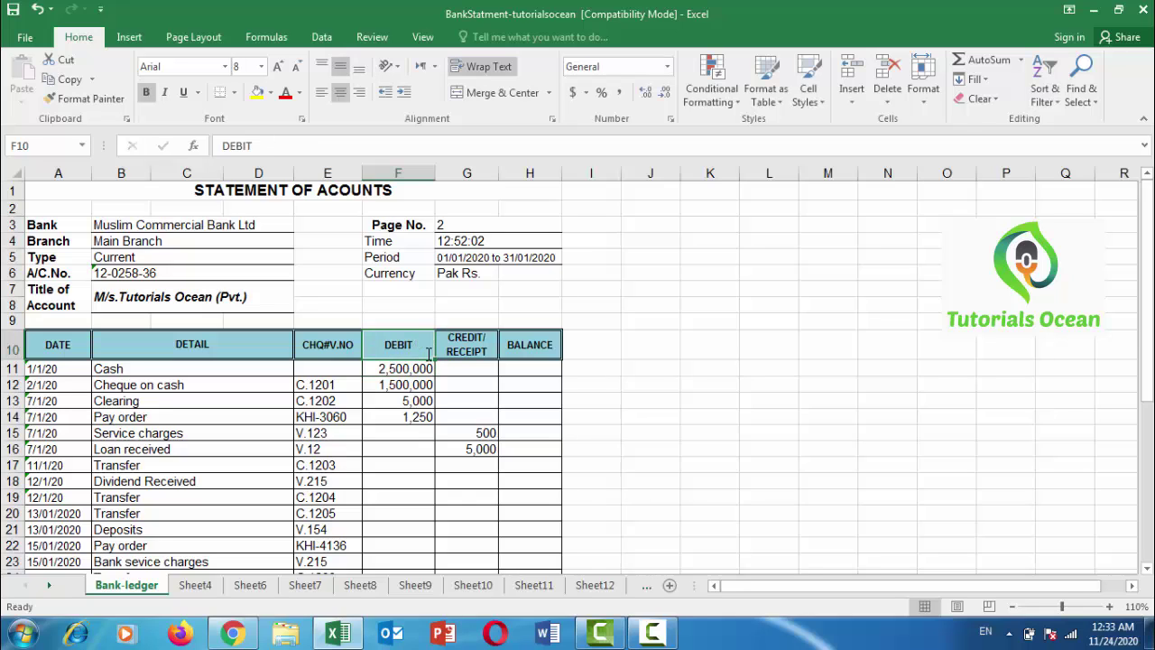
# Shorten the credit/receipt column heading in G10 to "CREDIT" and increase the height of heading row 10.
pyautogui.press('Right')
pyautogui.press('F2')
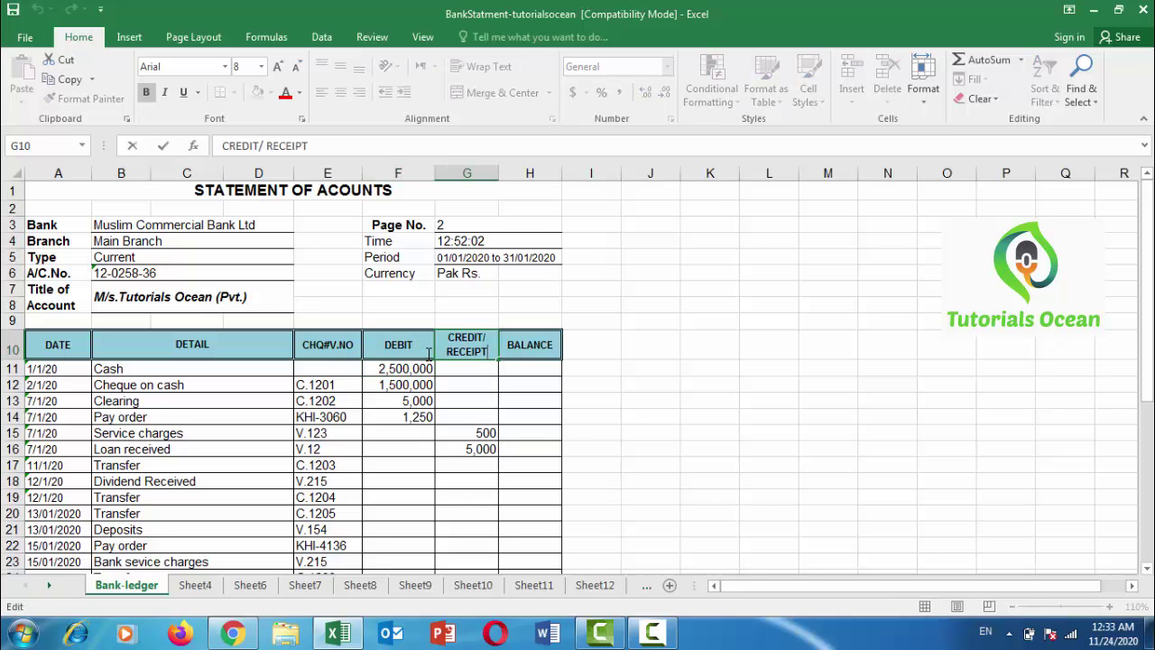
pyautogui.press('BackSpace')
pyautogui.press('BackSpace')
pyautogui.press('BackSpace')
pyautogui.press('BackSpace')
pyautogui.press('BackSpace')
pyautogui.press('BackSpace')
pyautogui.press('BackSpace')
pyautogui.press('BackSpace')
pyautogui.press('BackSpace')
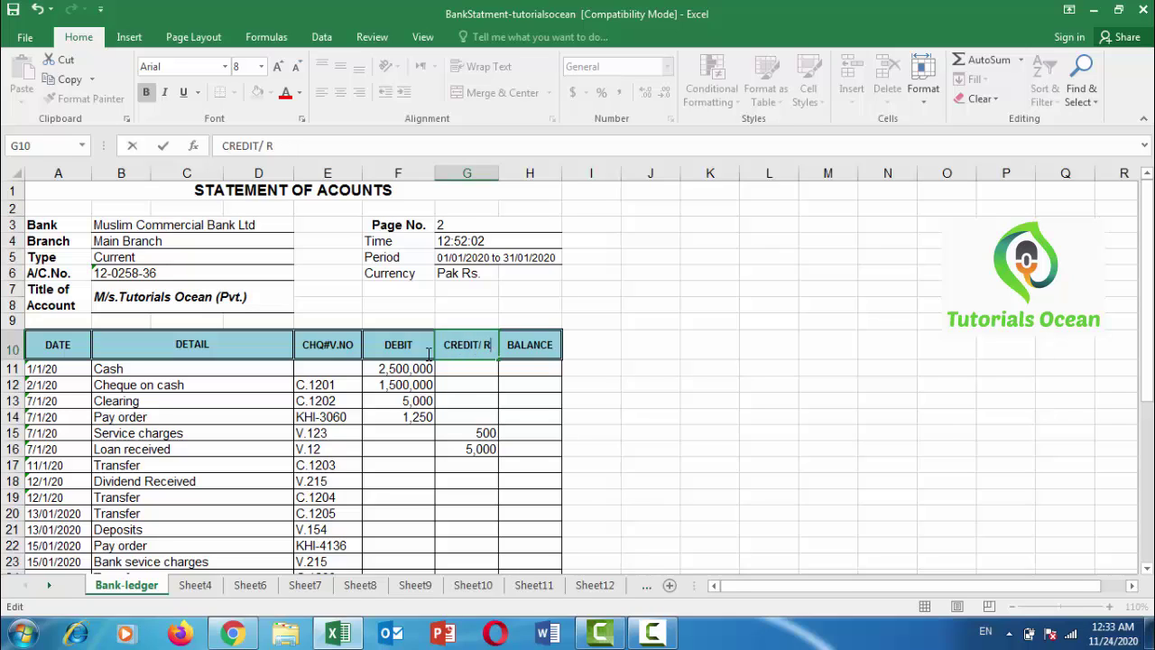
pyautogui.press('Return')
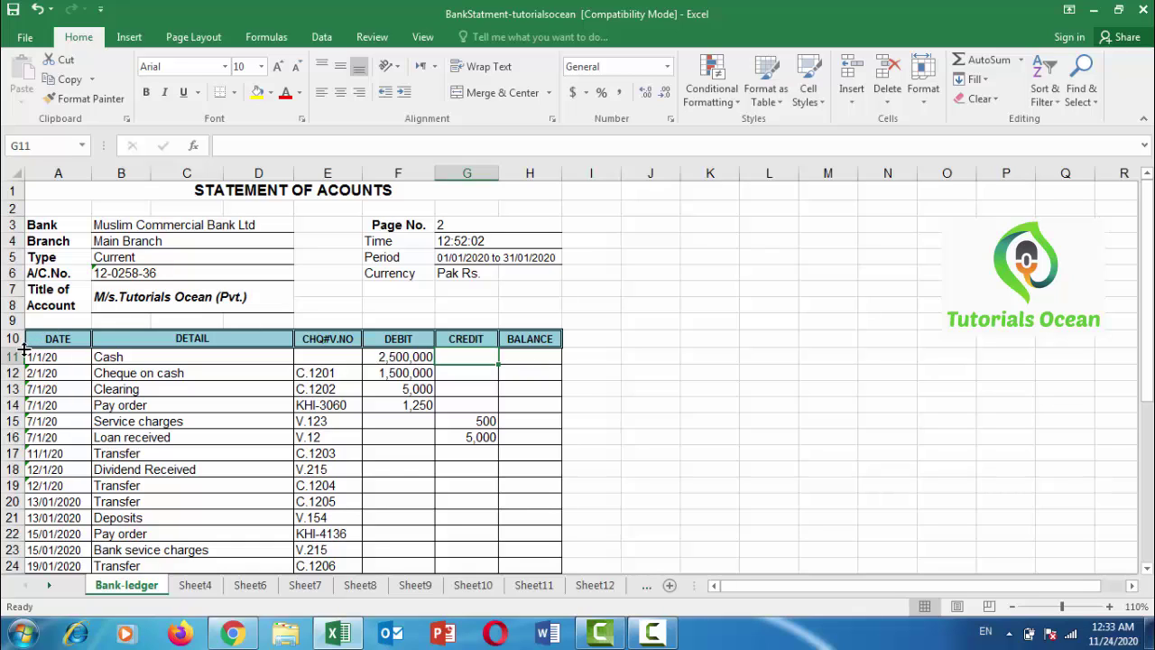
pyautogui.moveTo(22, 348); pyautogui.dragTo(23, 361)
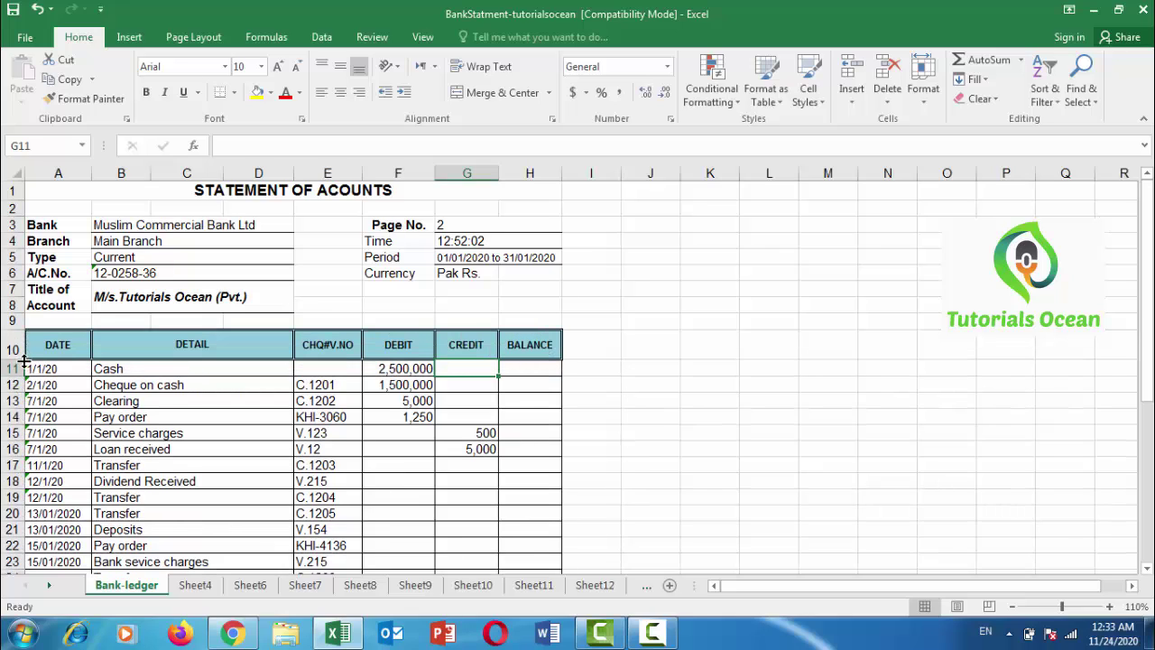
# Save the workbook in its current Excel 97-2003 format, continuing past the compatibility check.
pyautogui.click(402, 336)
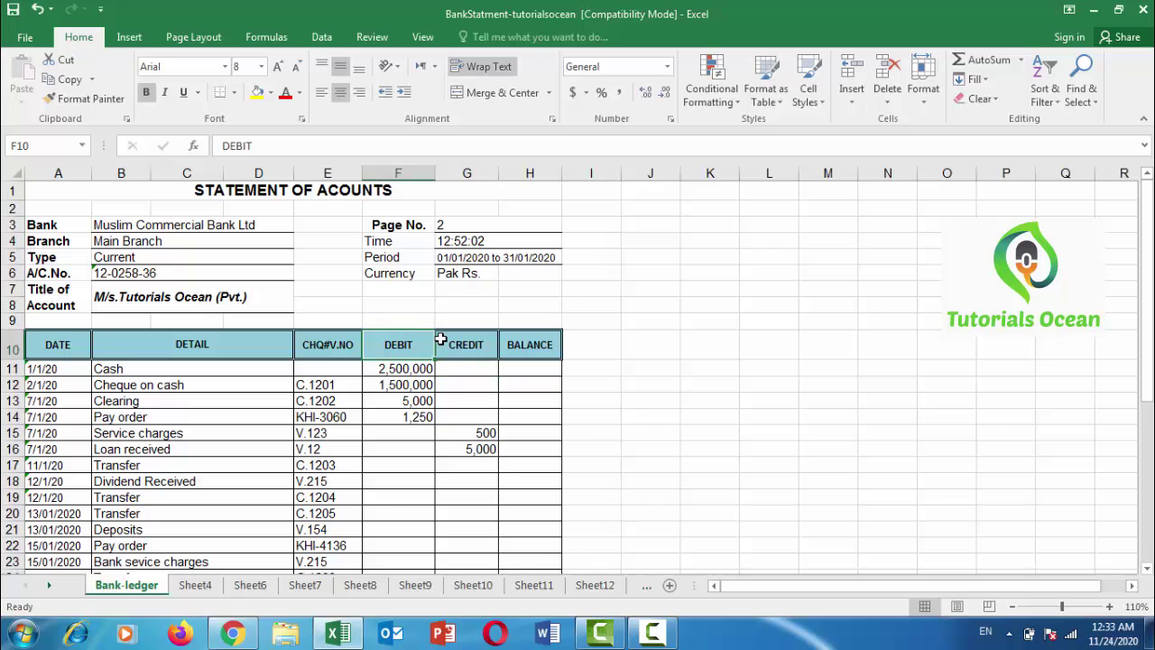
pyautogui.click(441, 338)
pyautogui.doubleClick(520, 342)
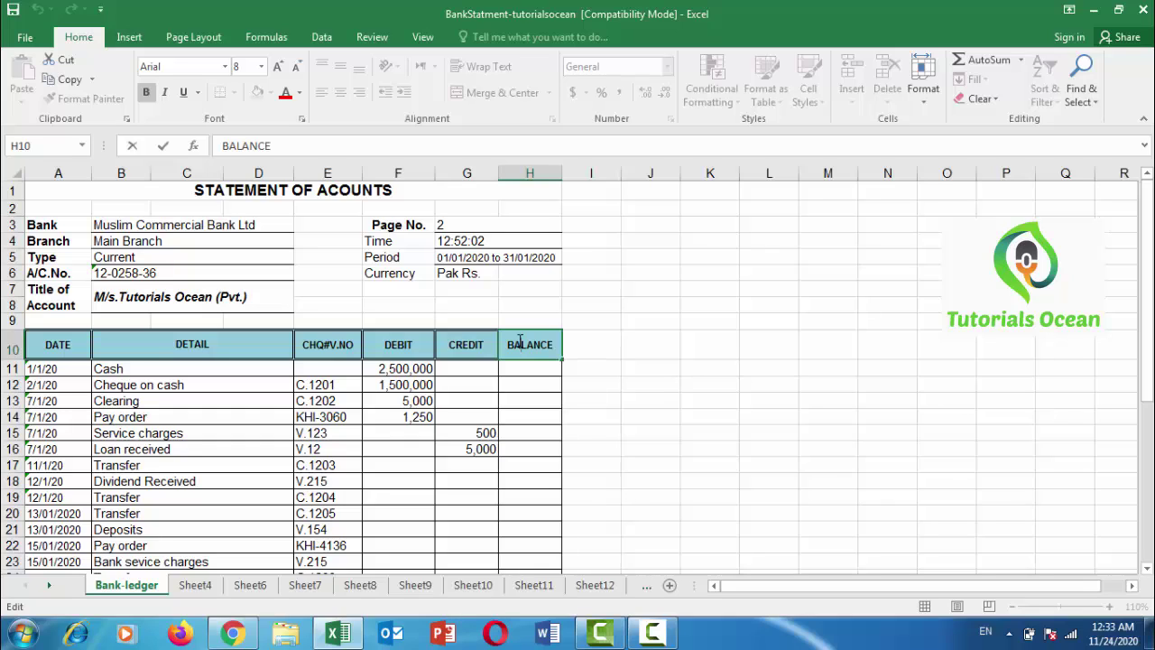
pyautogui.click(491, 362)
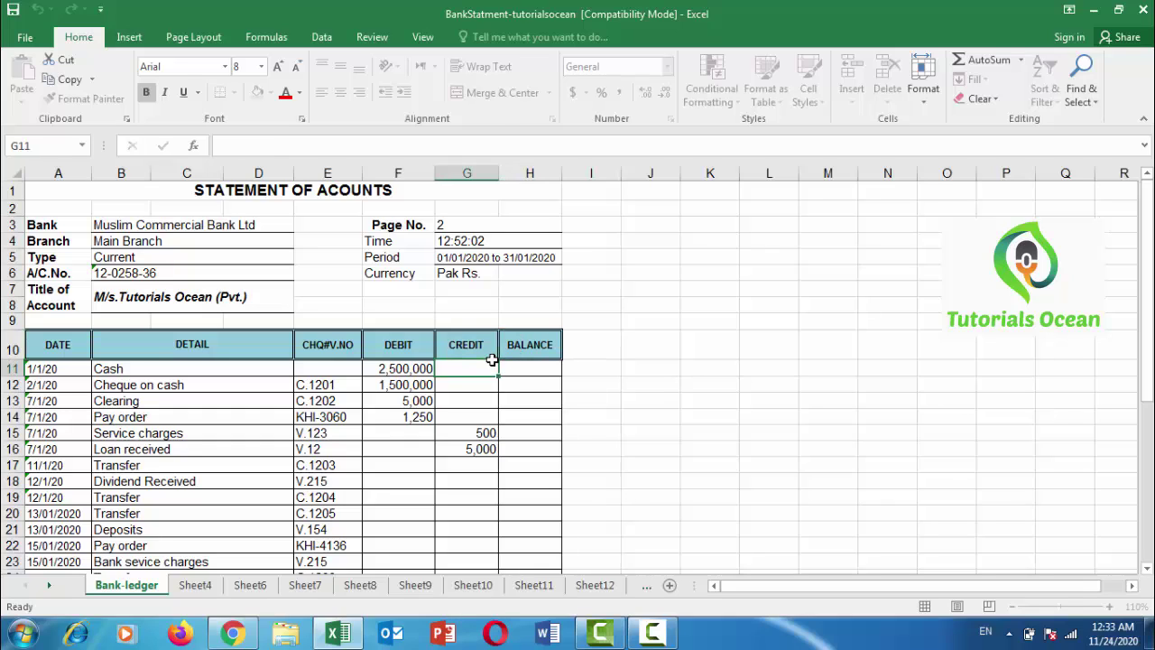
pyautogui.hotkey('ctrl', 's')
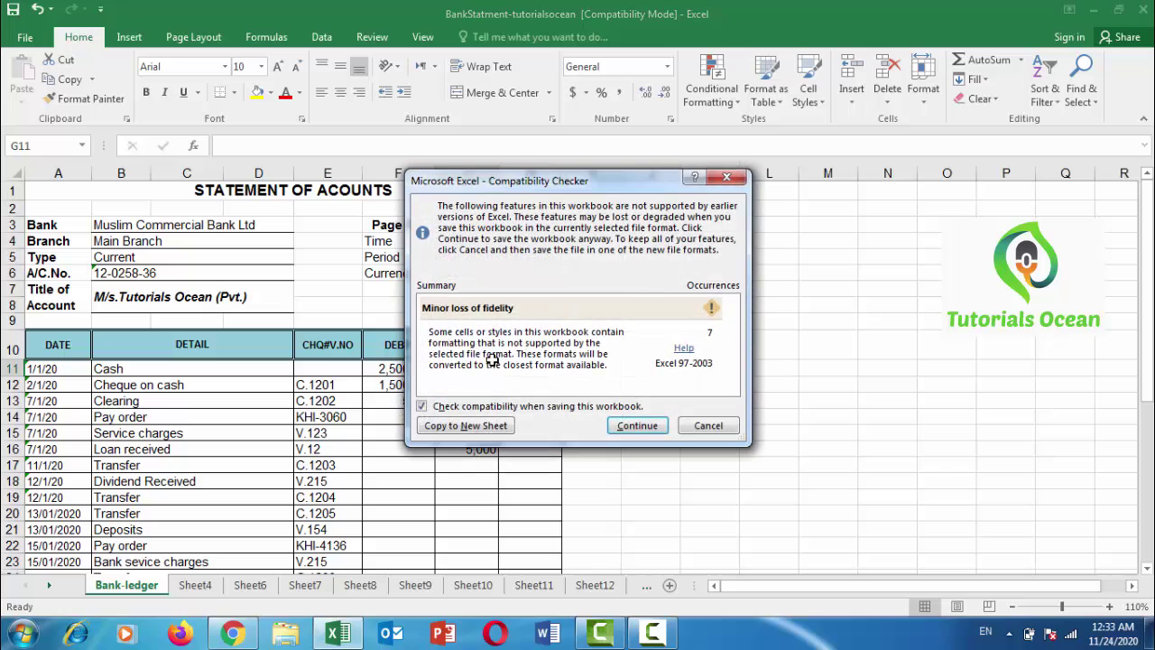
pyautogui.click(629, 426)
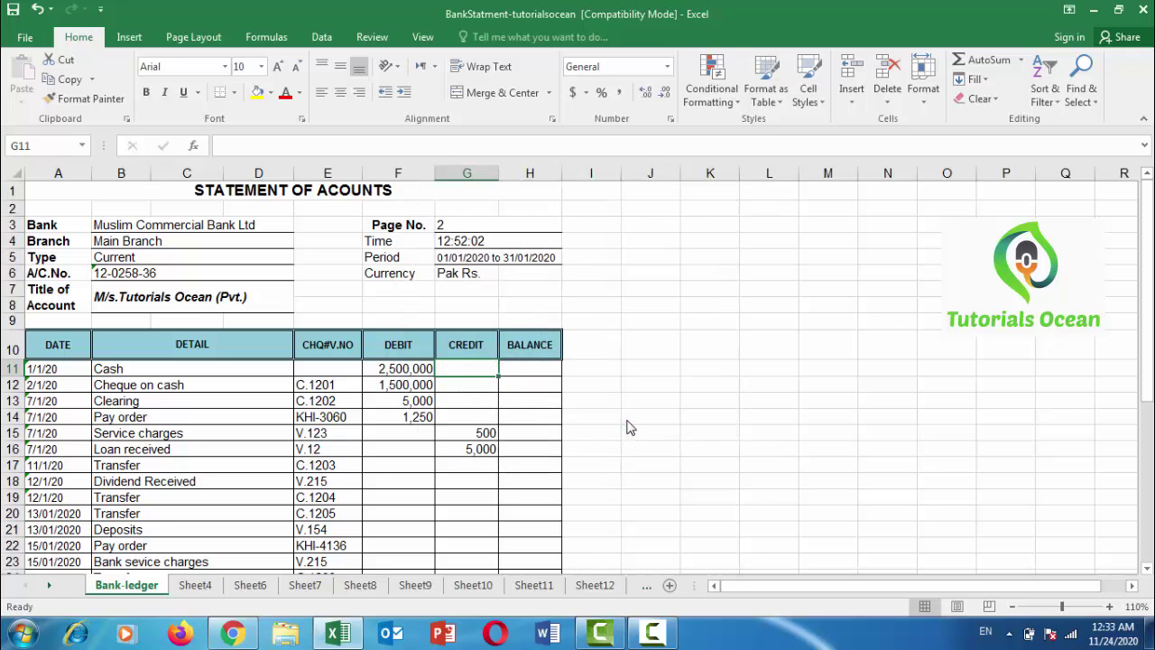
pyautogui.click(406, 355)
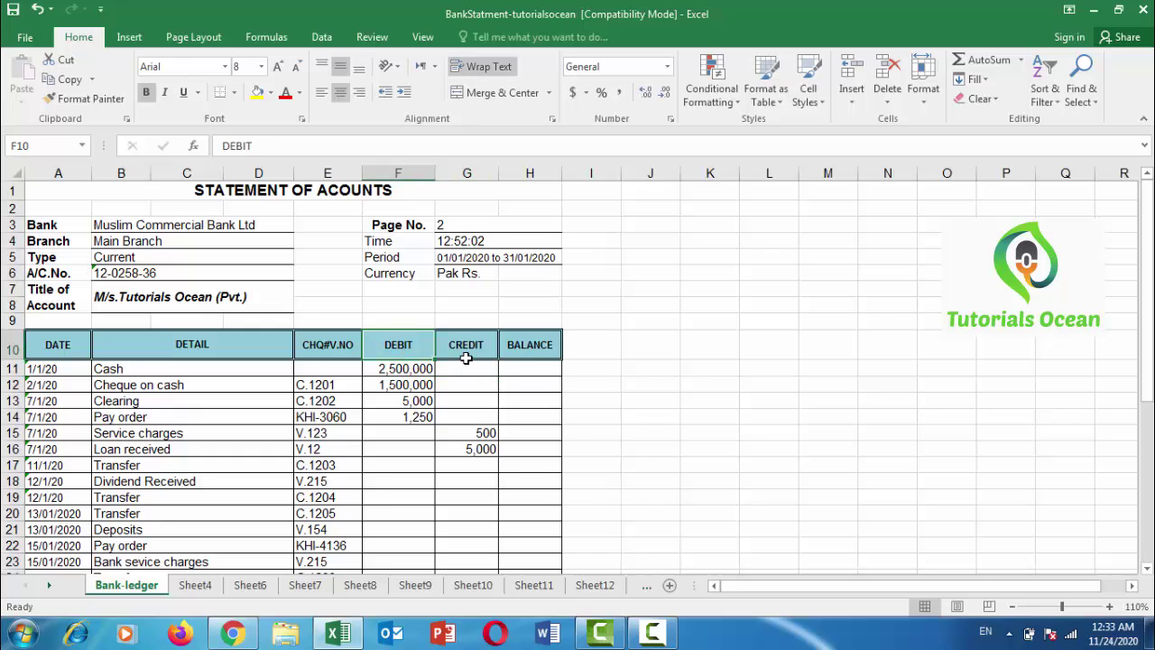
pyautogui.click(466, 358)
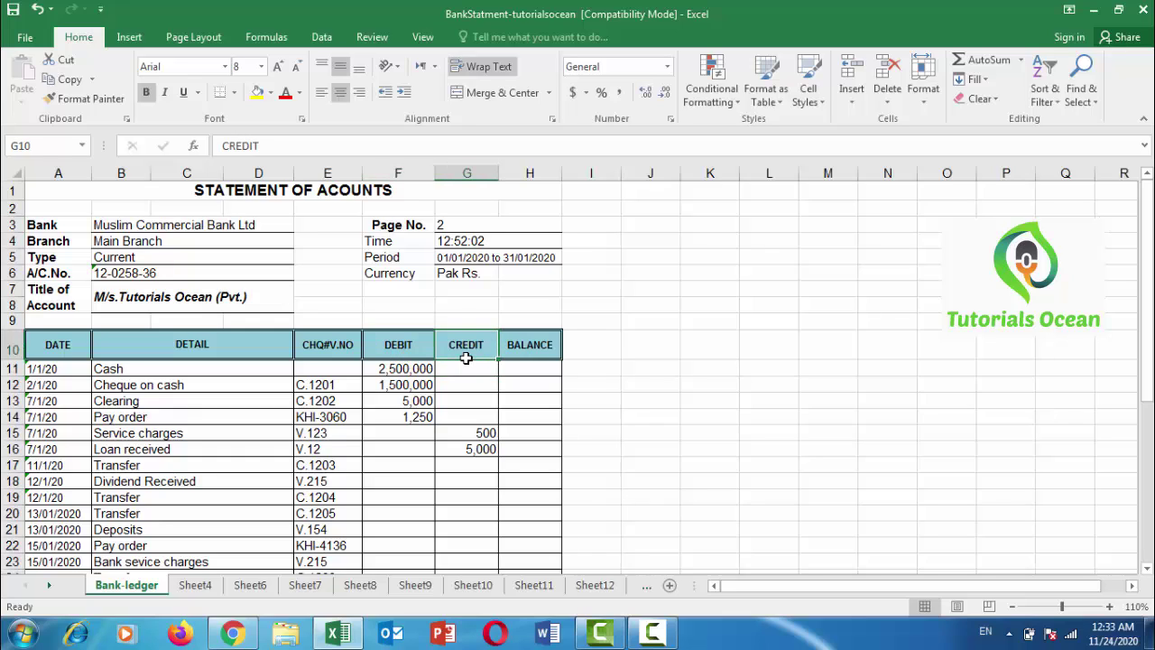
pyautogui.click(407, 350)
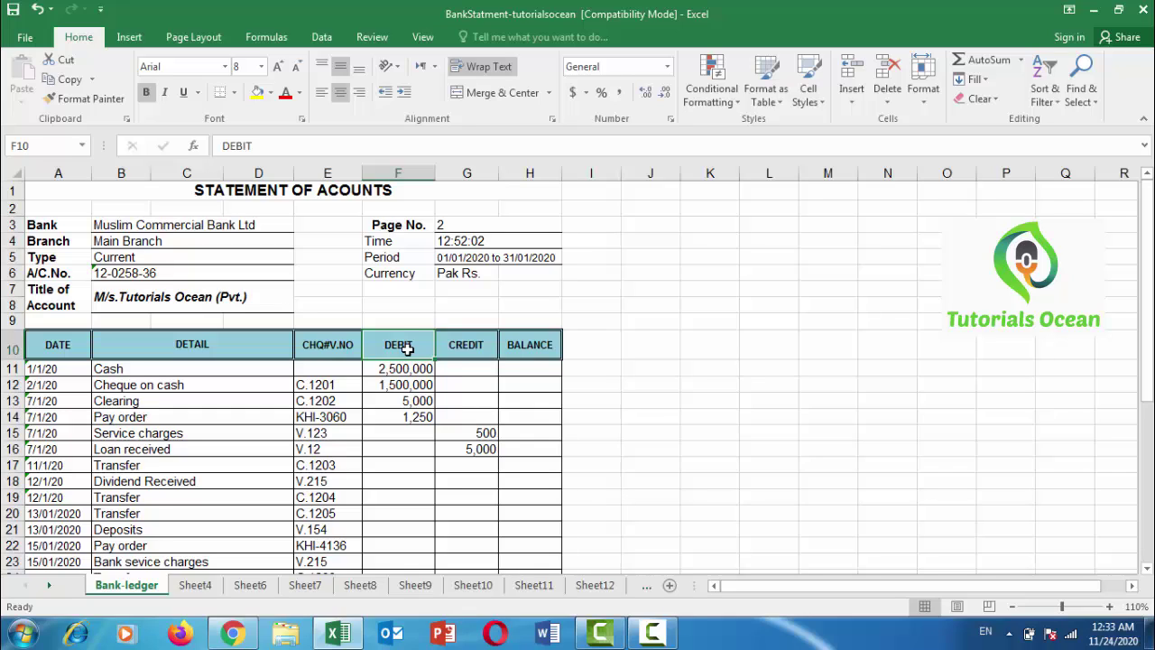
pyautogui.click(483, 350)
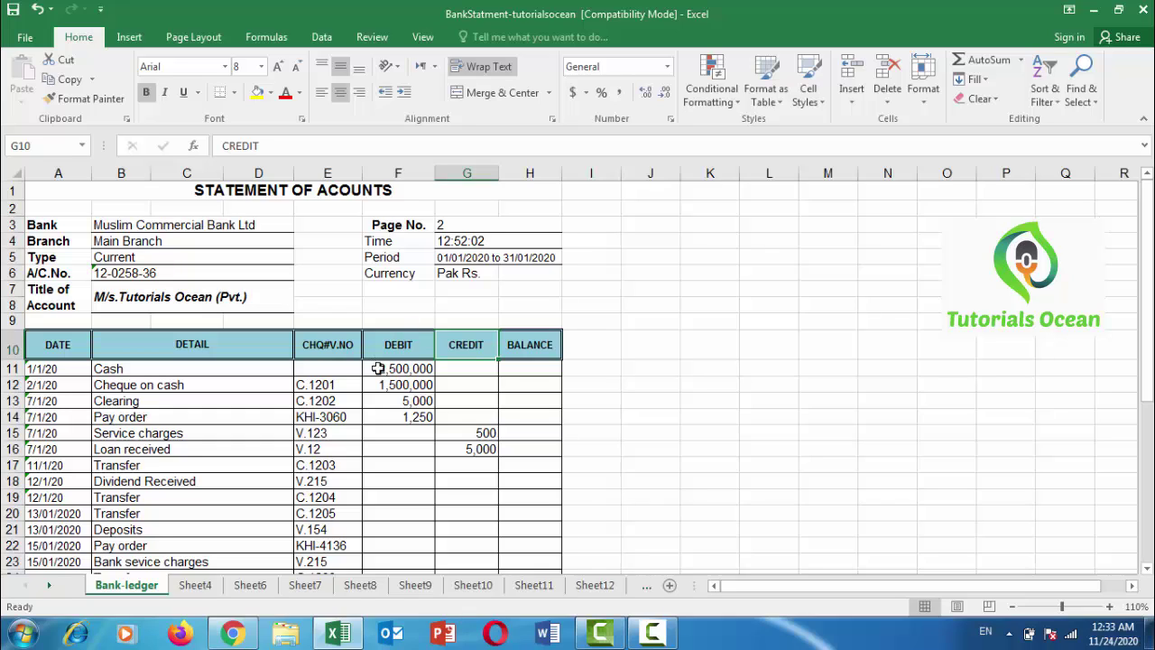
pyautogui.click(403, 350)
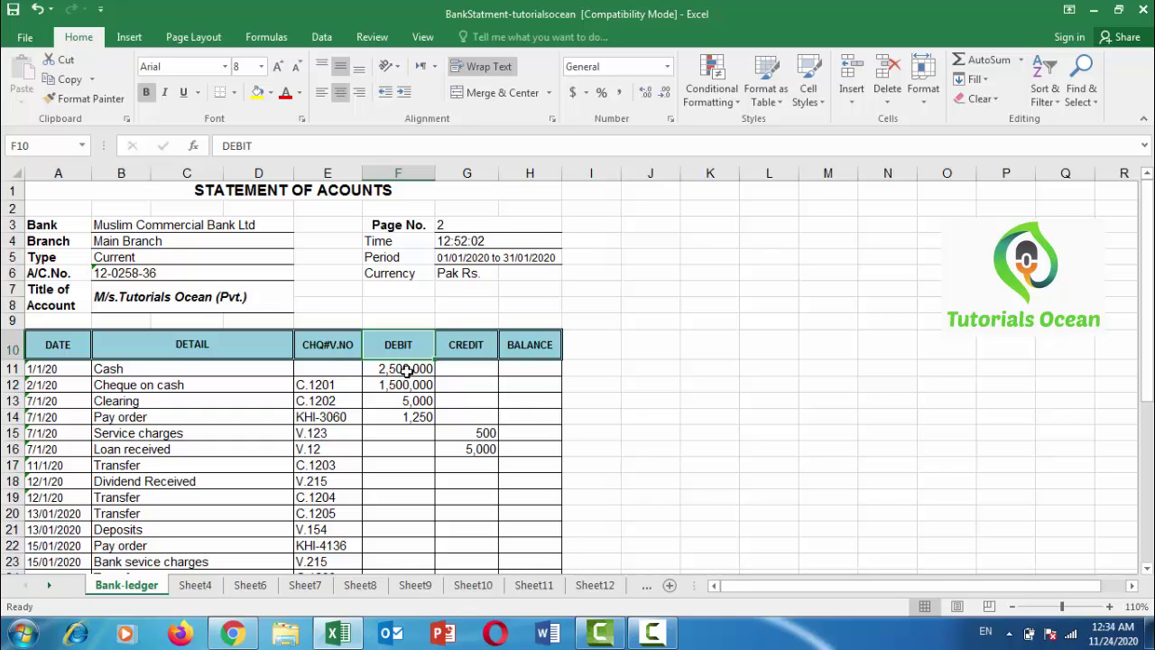
pyautogui.click(473, 345)
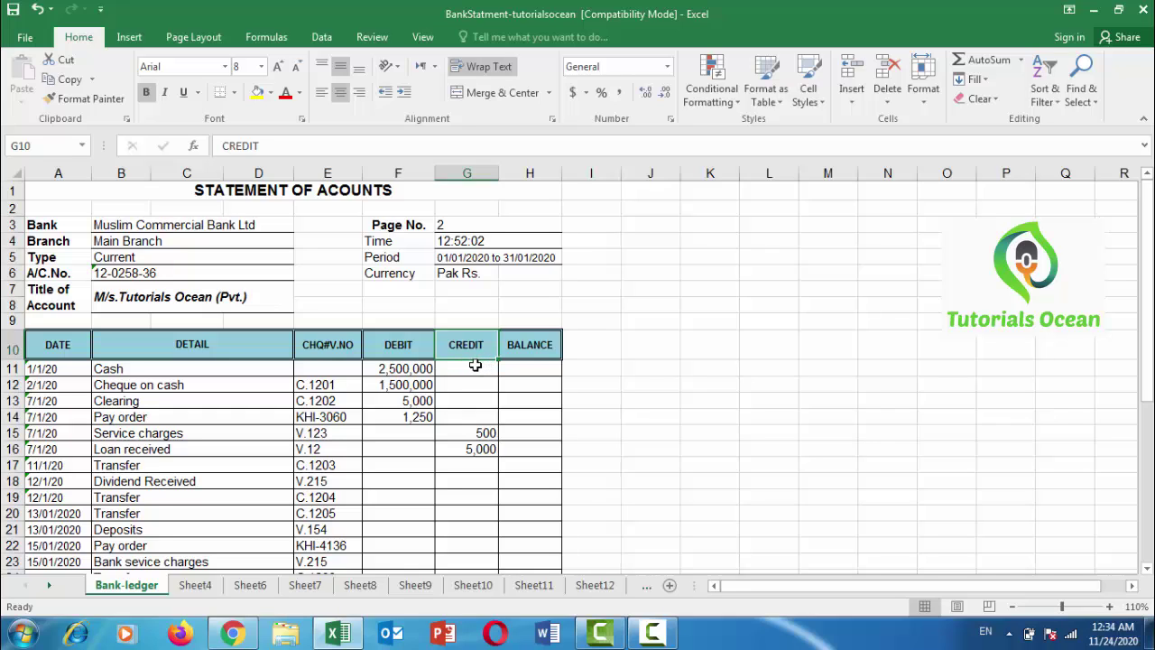
pyautogui.click(409, 369)
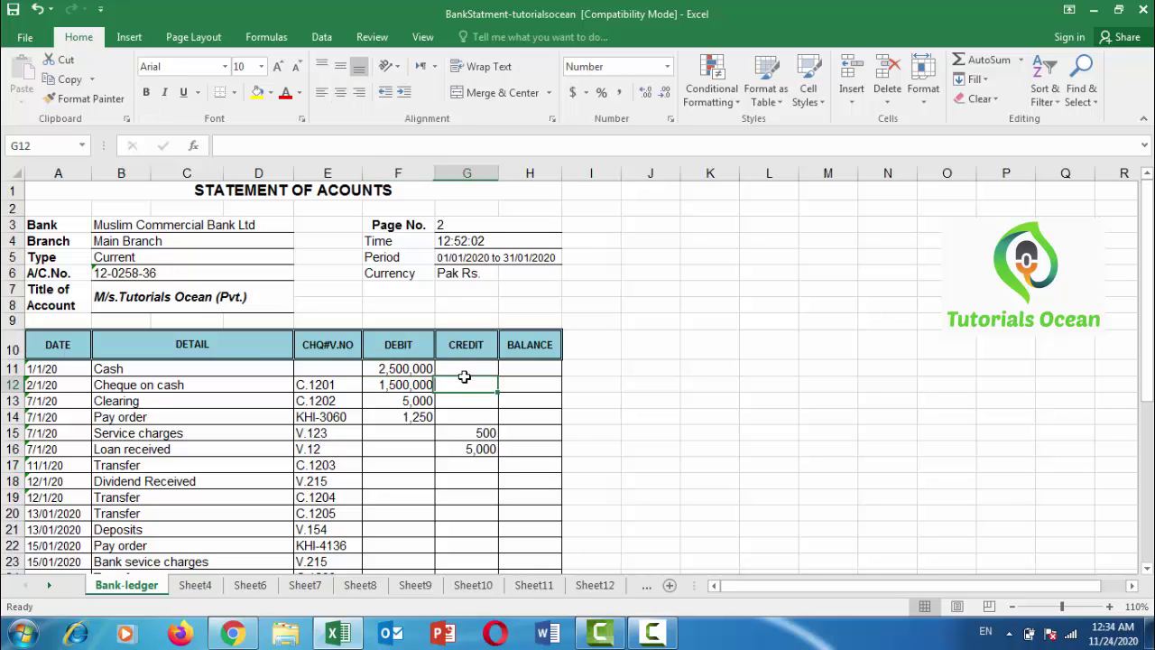
pyautogui.click(464, 379)
pyautogui.click(464, 401)
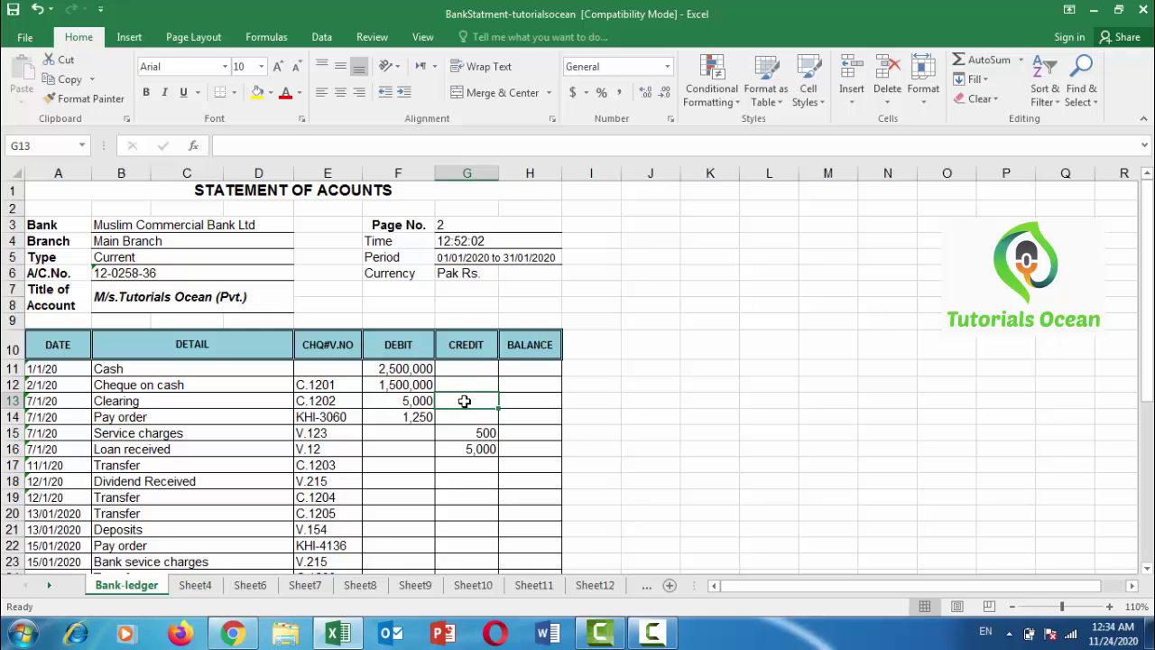
# Save the workbook again, accepting the compatibility check for the Excel 97-2003 format.
pyautogui.hotkey('ctrl', 's')
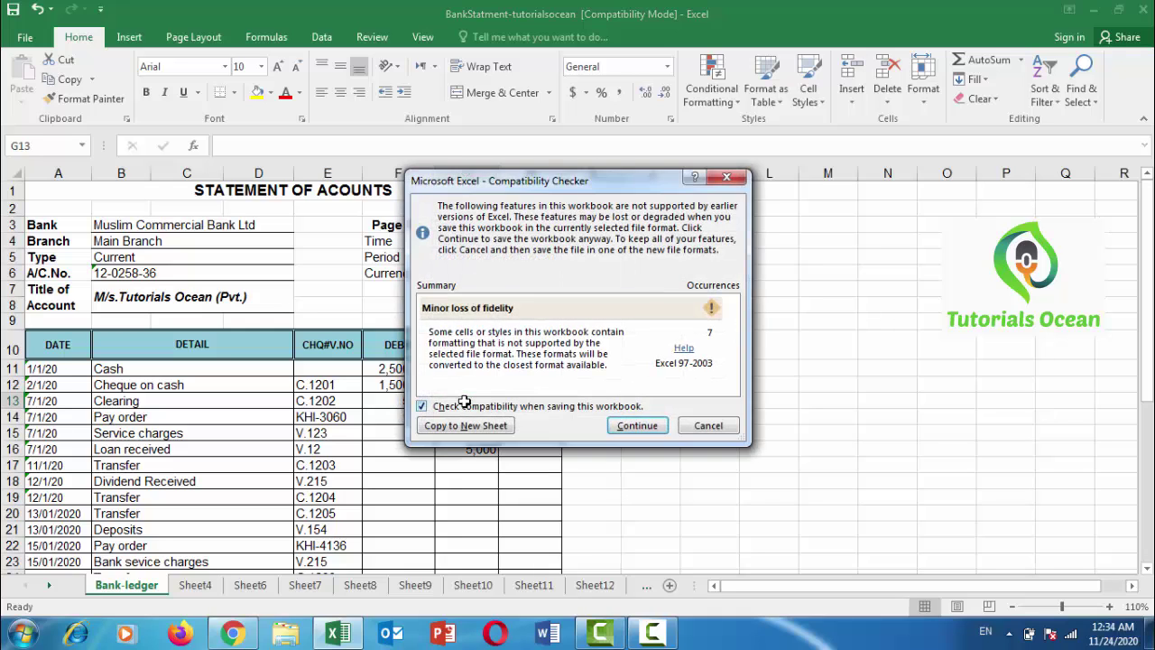
pyautogui.click(632, 425)
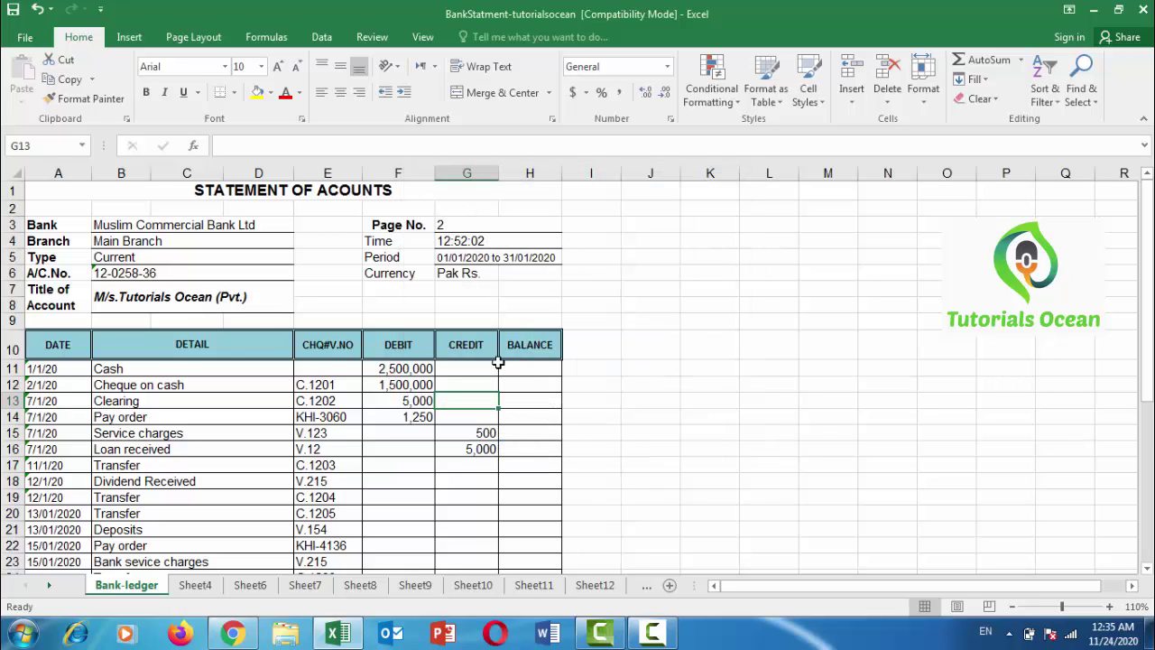
# Enter the opening balance formula =F11-G11 in H11, subtracting the first row's credit from its debit.
pyautogui.click(538, 364)
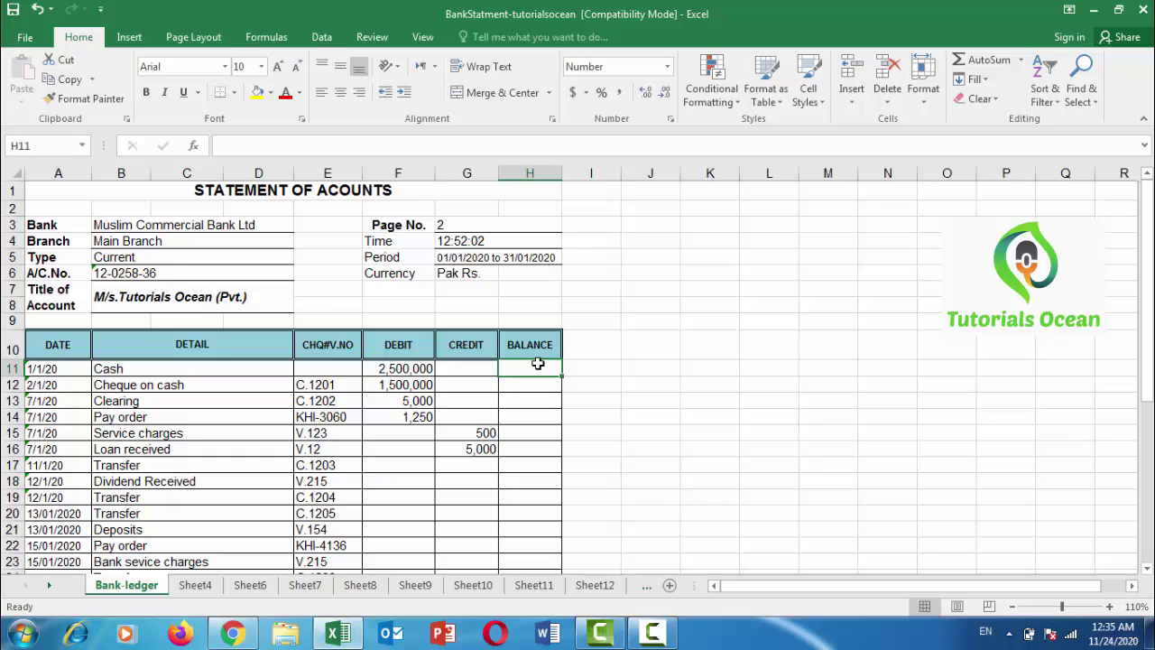
pyautogui.click(1111, 607)
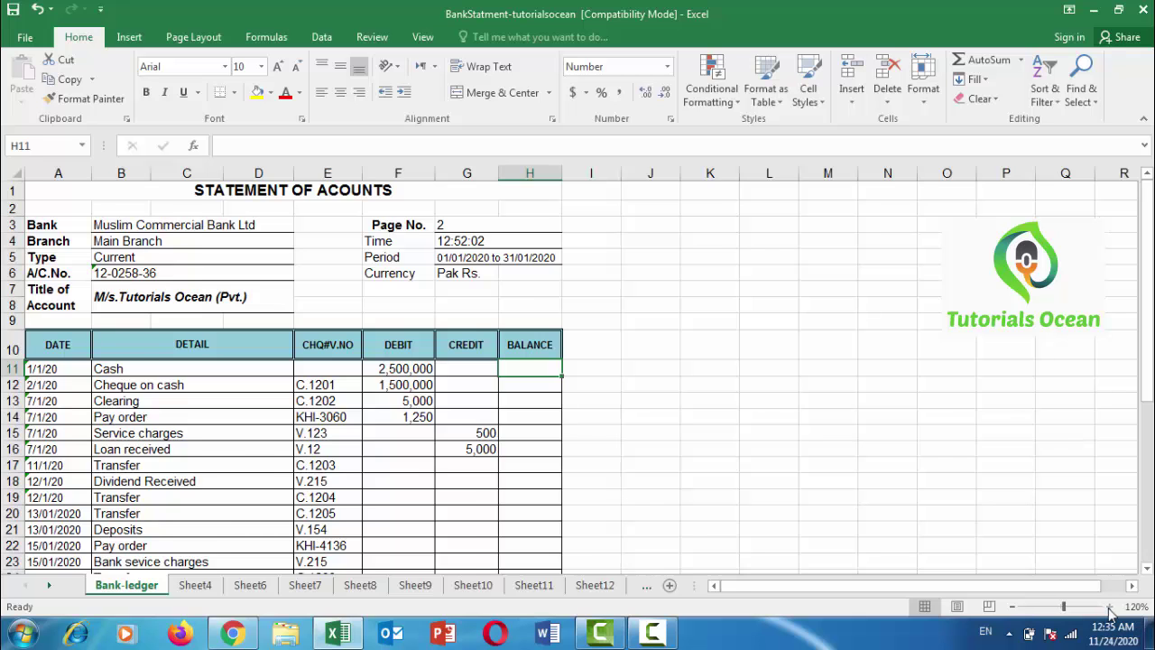
pyautogui.click(1111, 608)
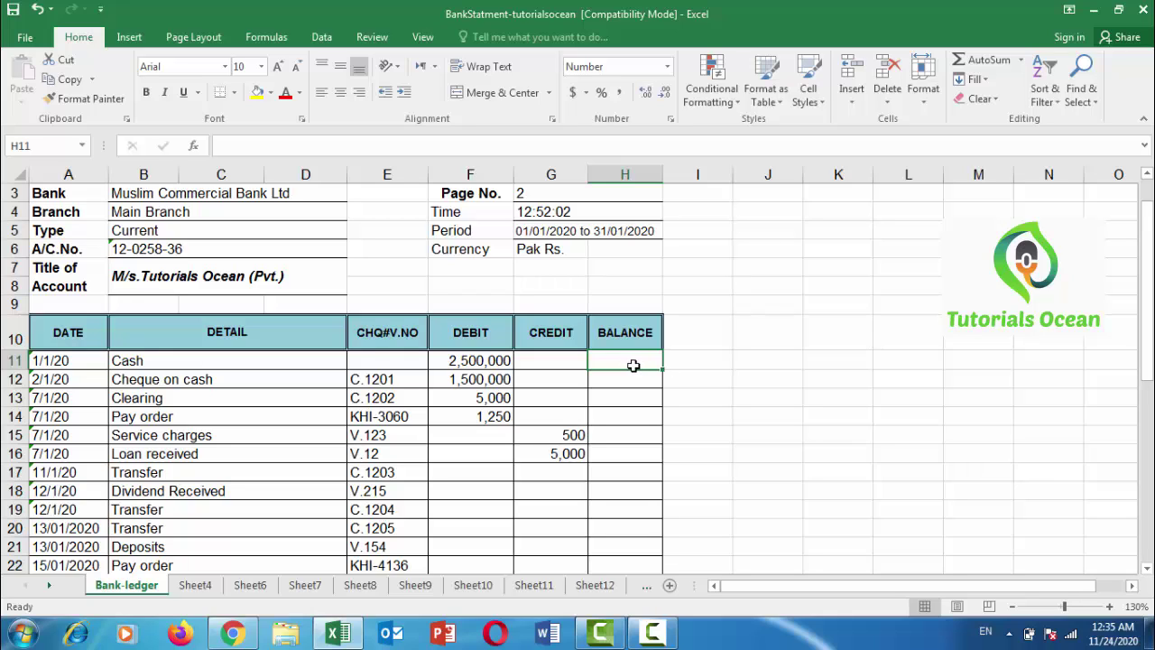
pyautogui.write('=')
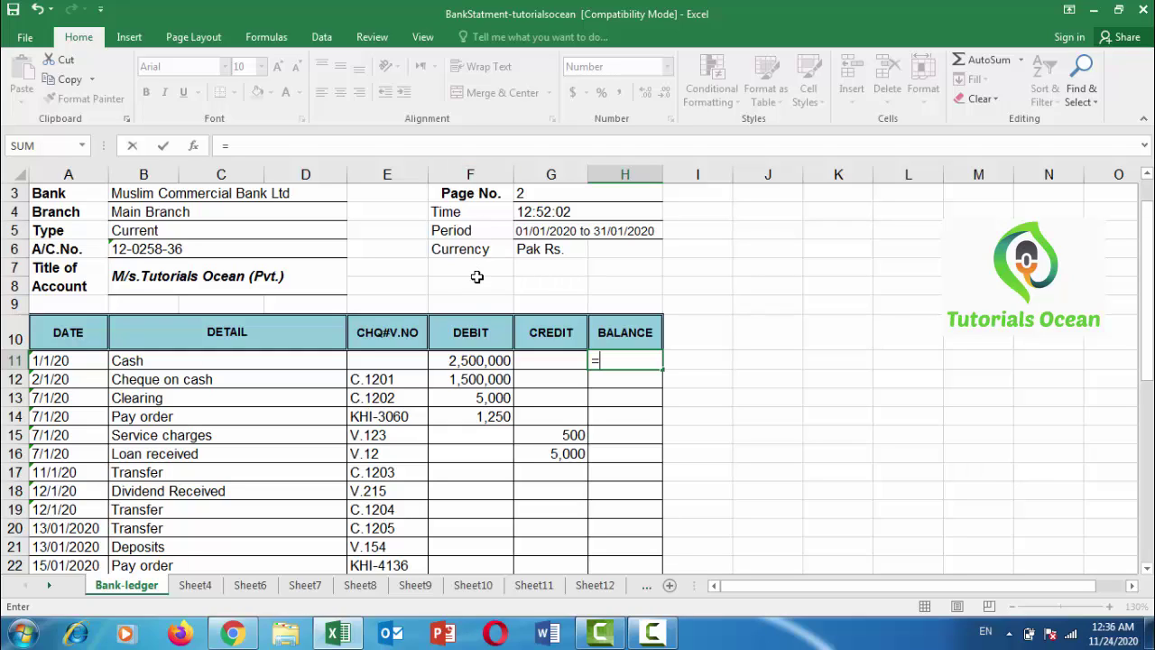
pyautogui.click(488, 360)
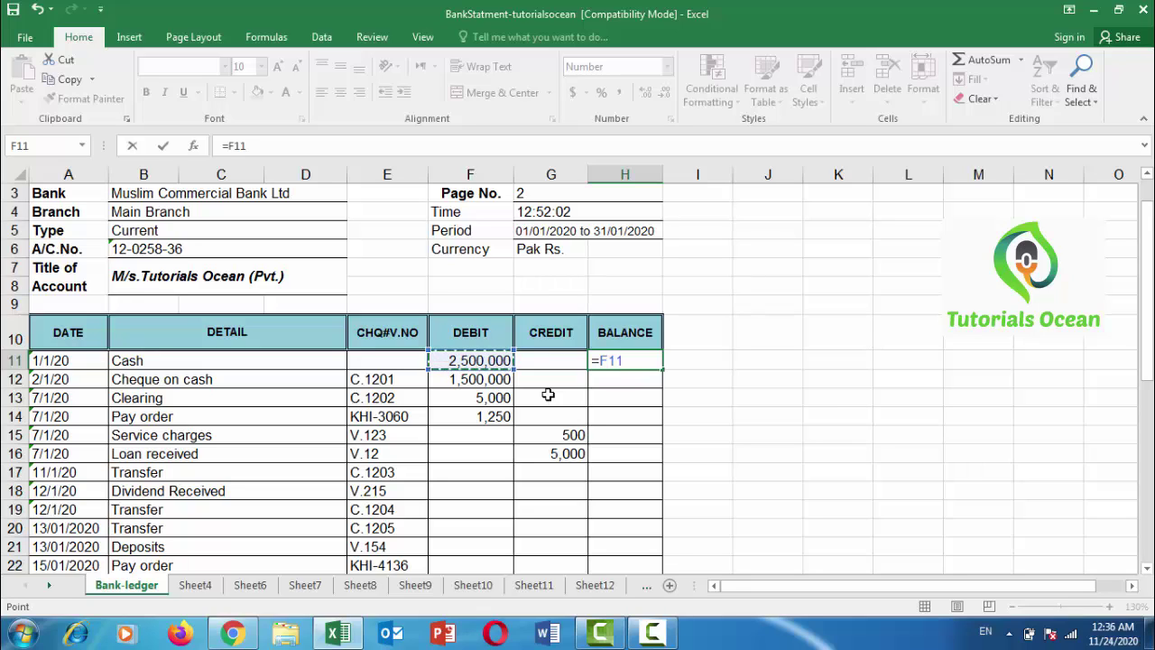
pyautogui.write('-')
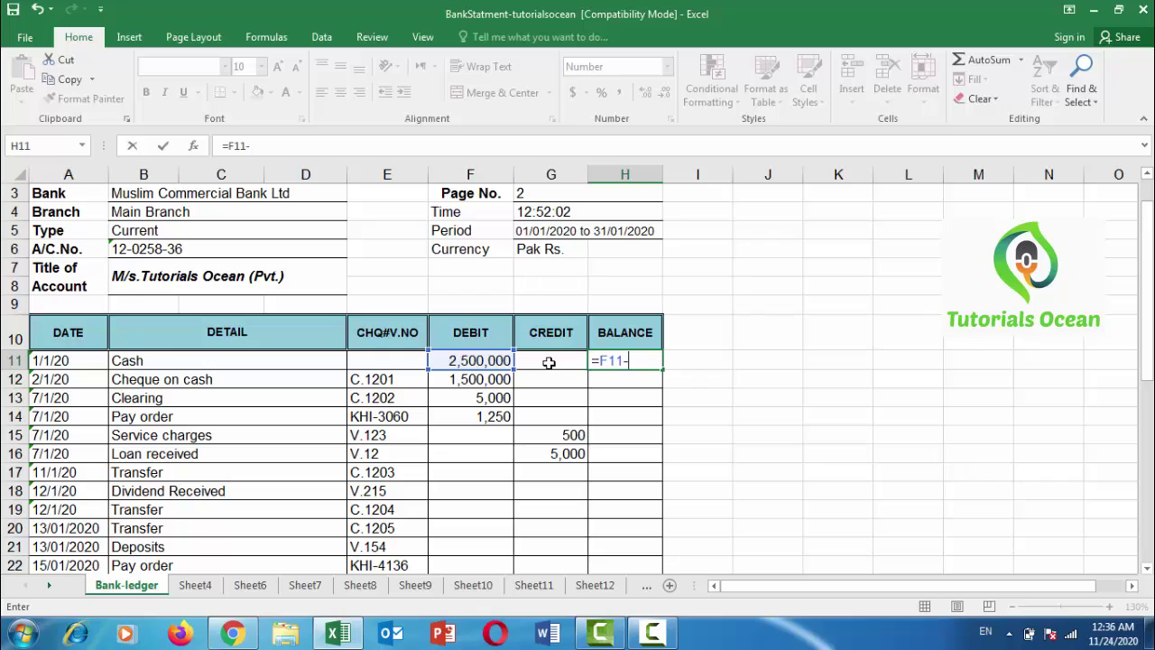
pyautogui.click(549, 362)
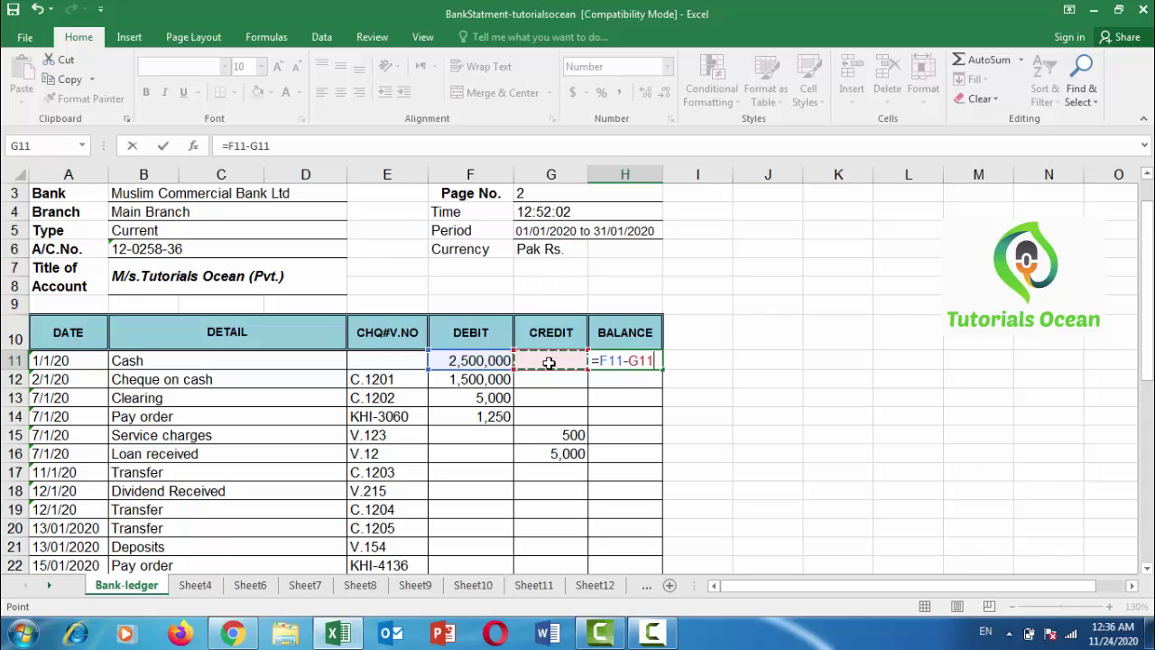
pyautogui.press('Return')
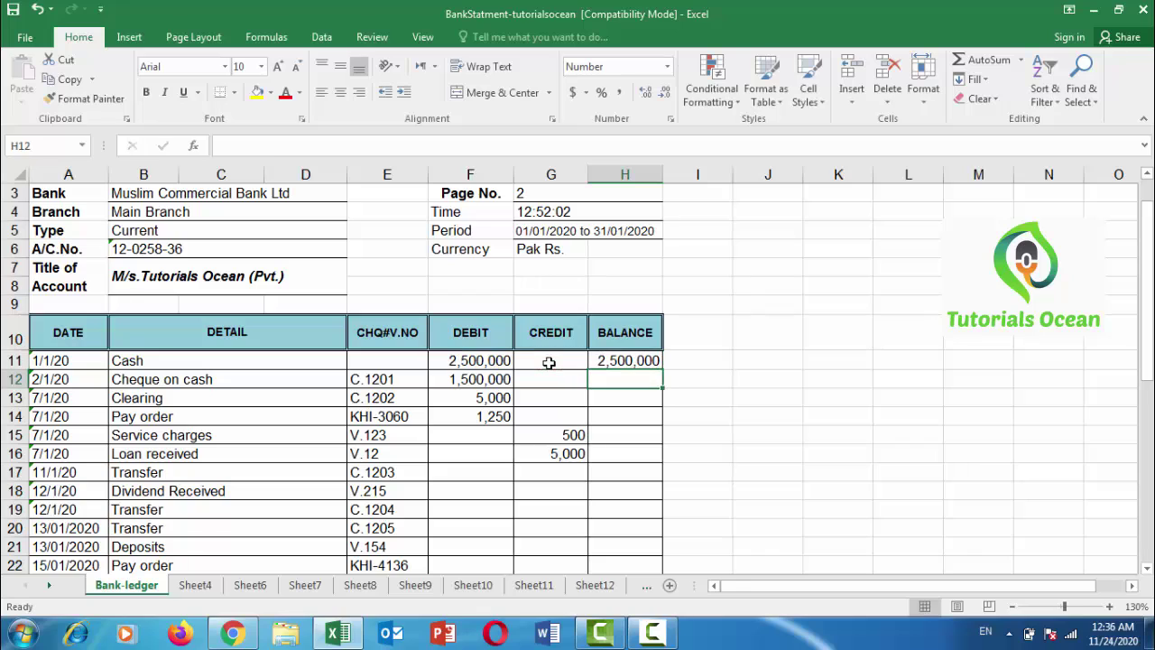
pyautogui.click(633, 362)
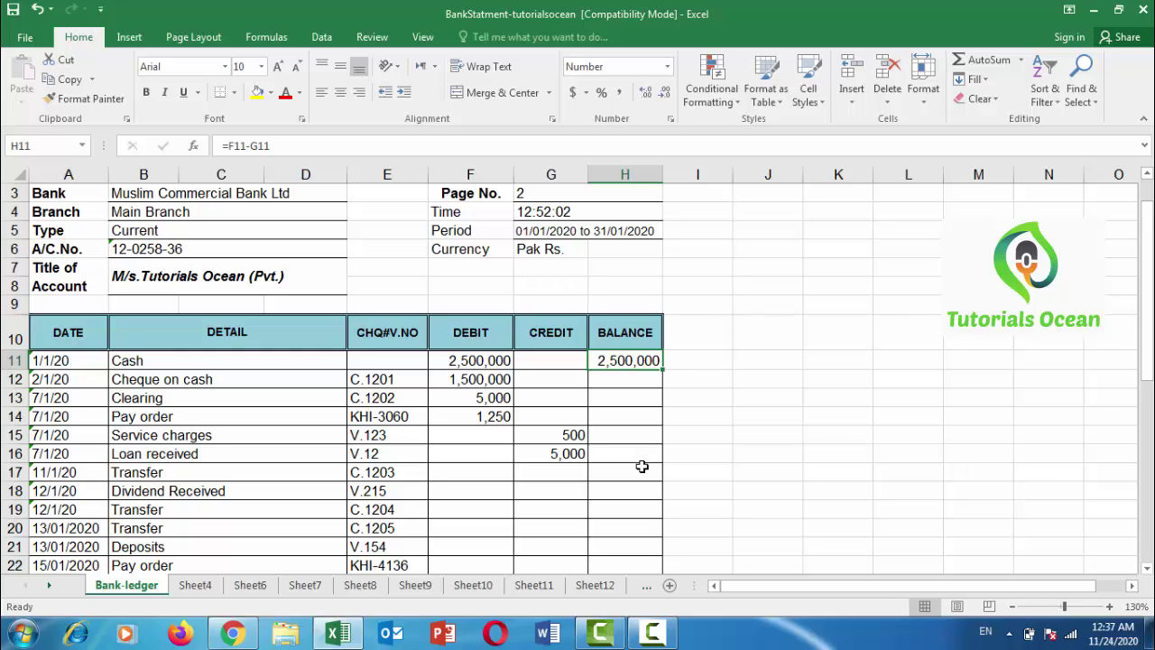
# Write the running-balance rule "Current Balance - Credit + Debit" as a note in cell J12.
pyautogui.click(607, 385)
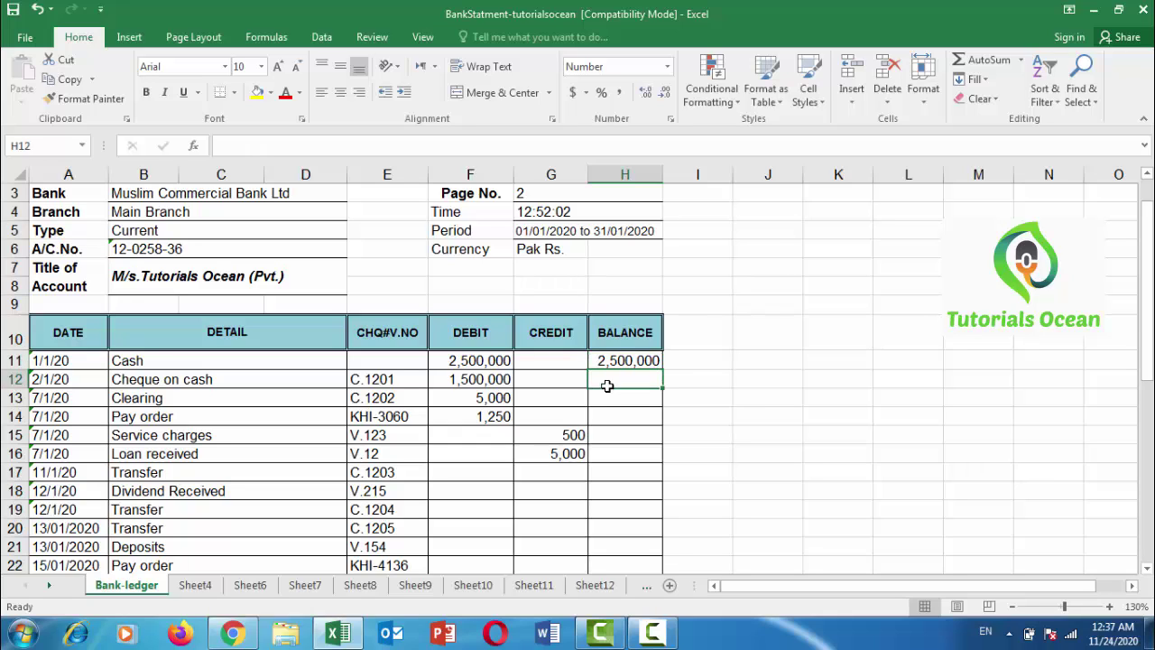
pyautogui.doubleClick(789, 381)
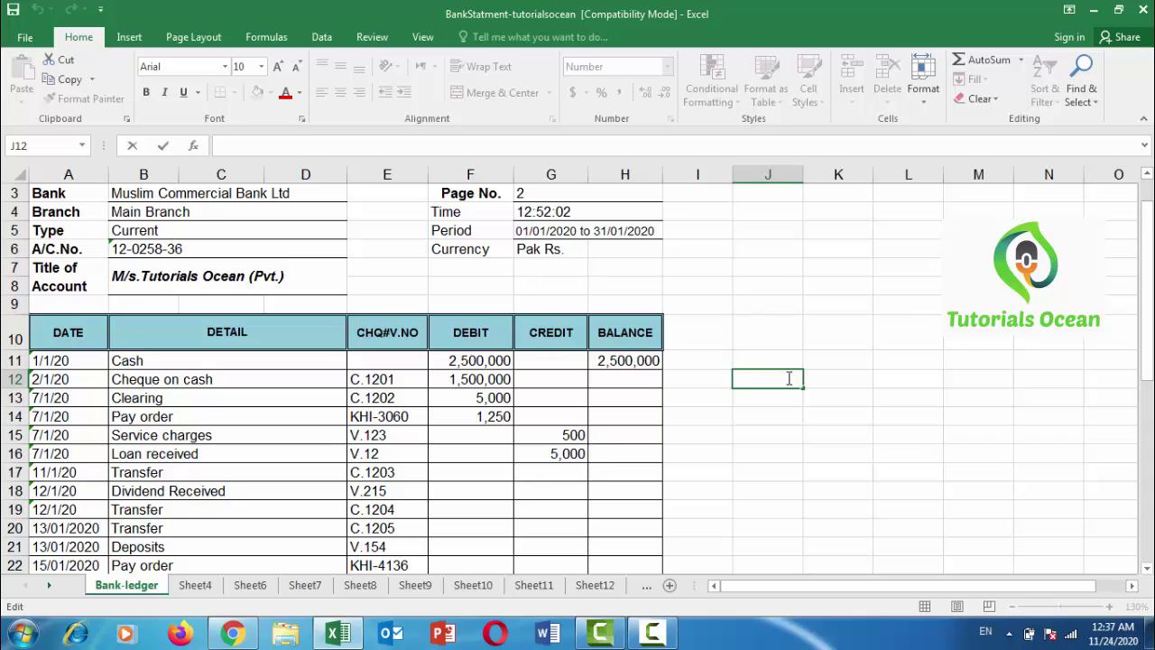
pyautogui.write('B')
pyautogui.press('BackSpace')
pyautogui.write('Current Bal')
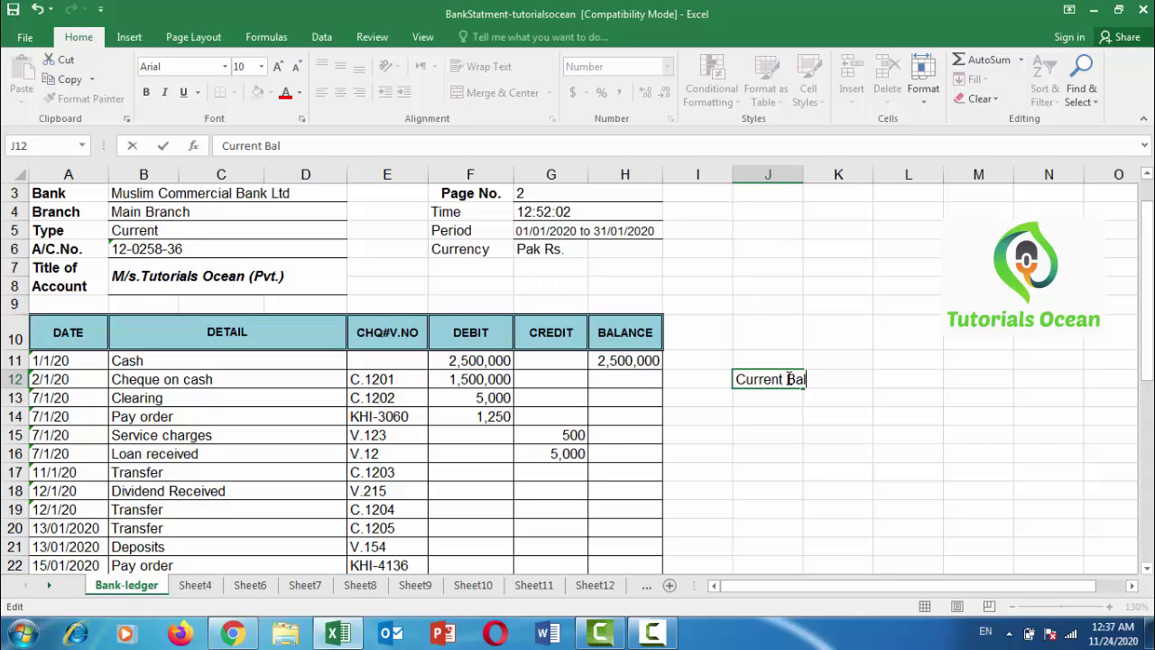
pyautogui.write('ance - Credit')
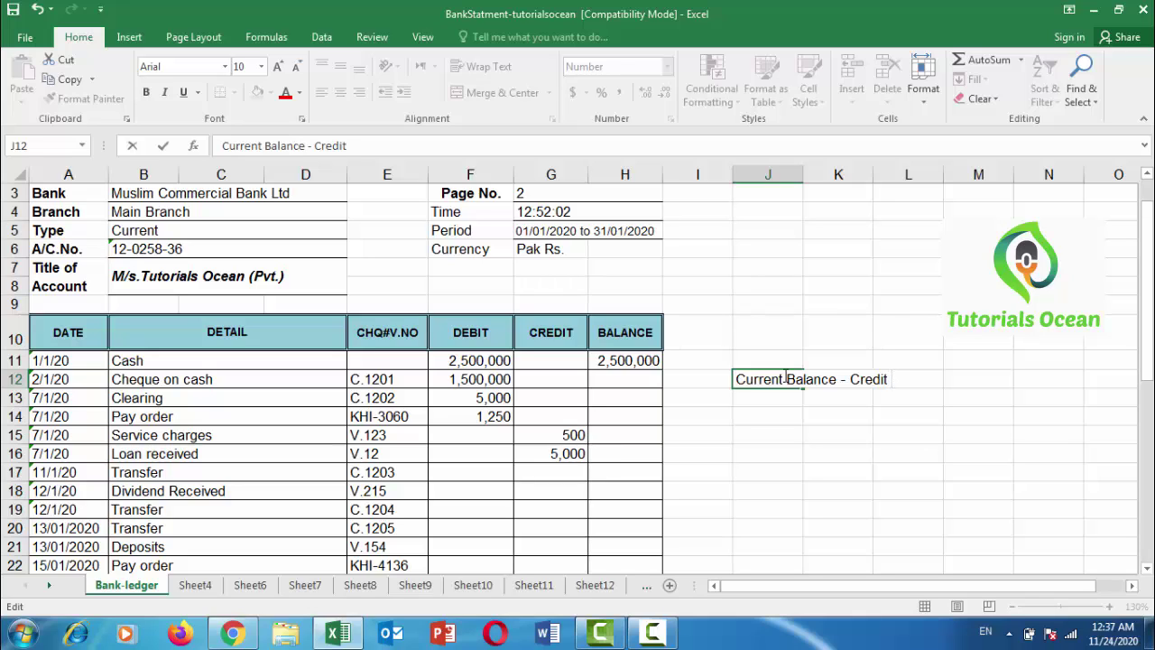
pyautogui.write(' + Debit')
pyautogui.press('Return')
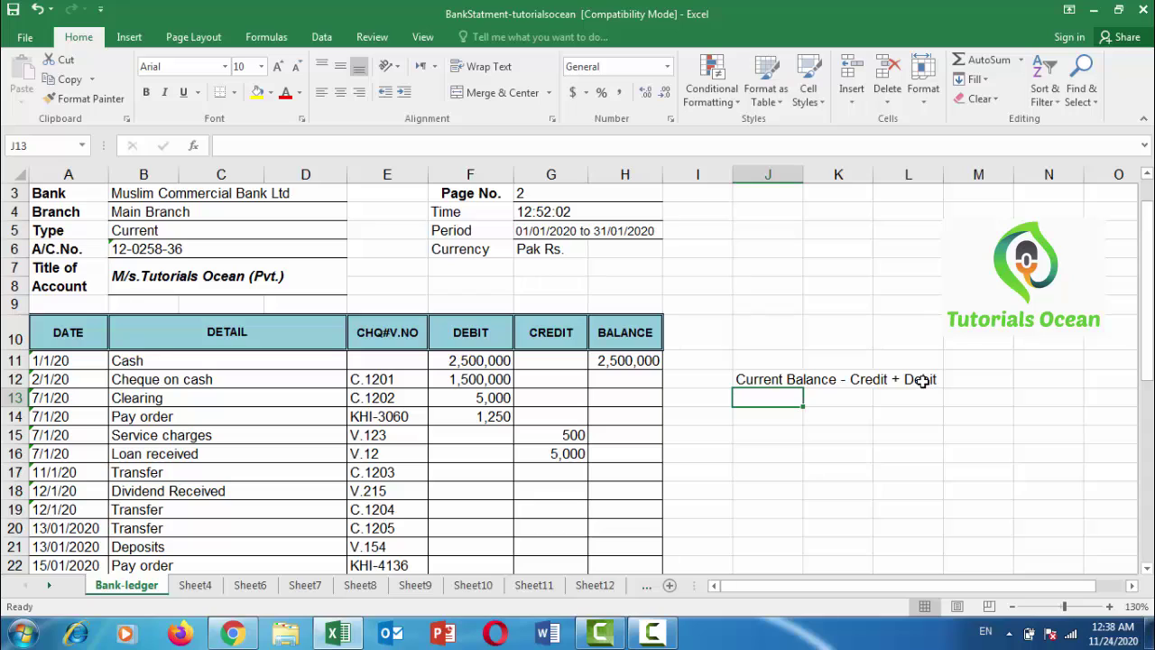
# Begin the running-balance formula in H12 with =H11-G12, subtracting the row's credit from the previous balance.
pyautogui.click(623, 379)
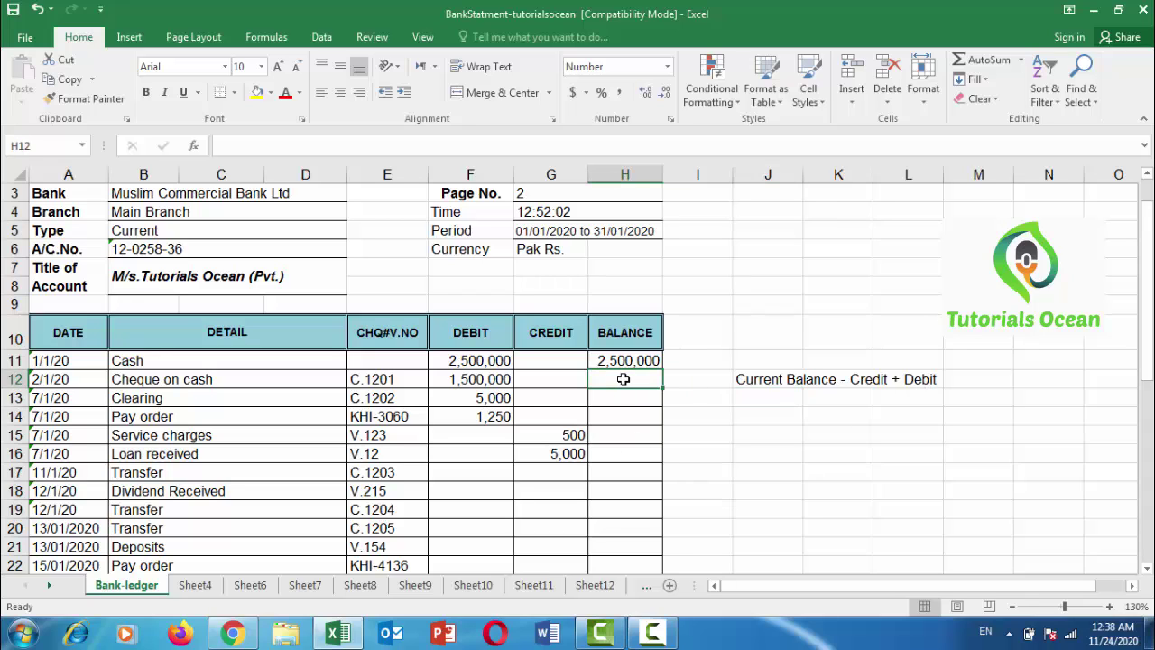
pyautogui.write('=')
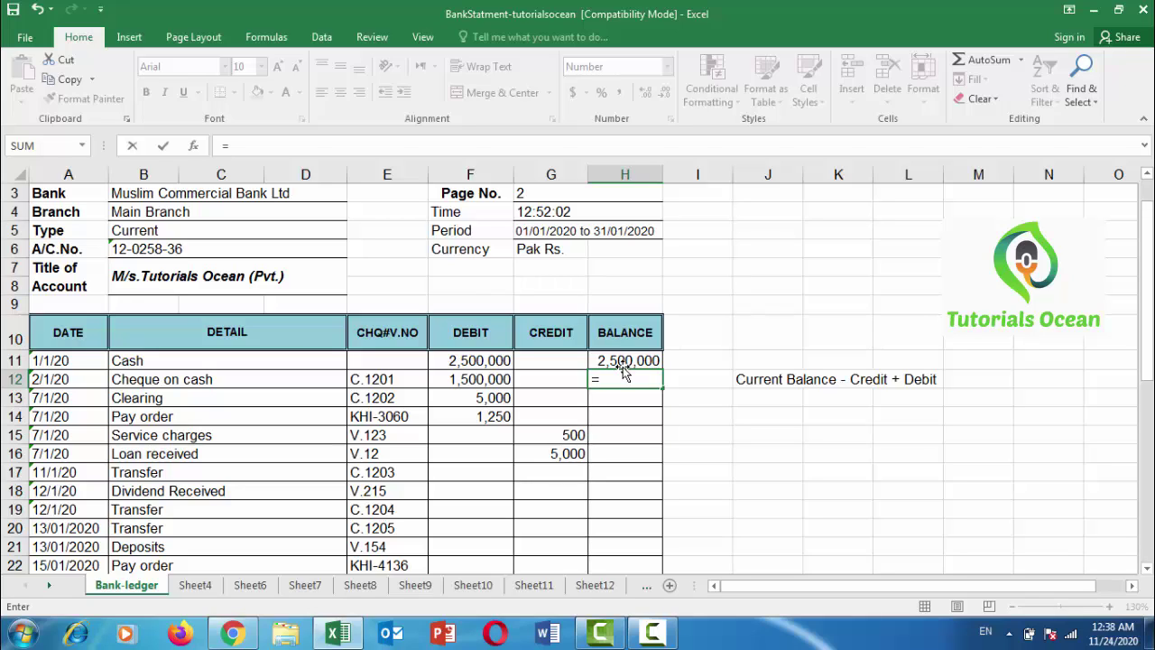
pyautogui.click(623, 361)
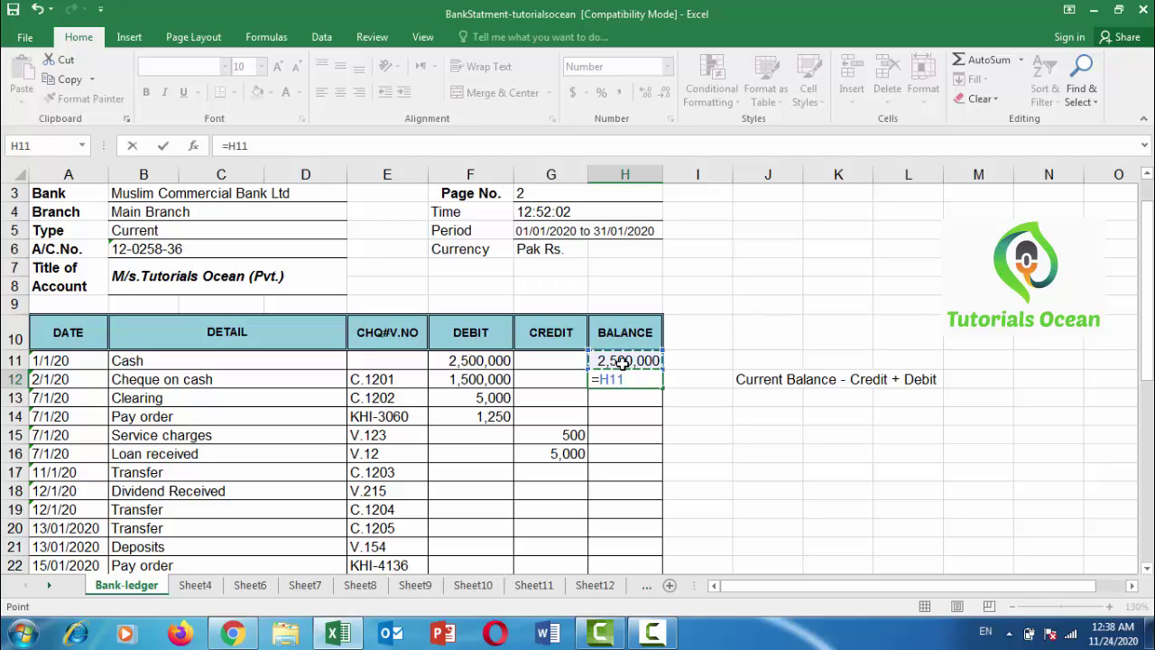
pyautogui.write('-')
pyautogui.click(567, 383)
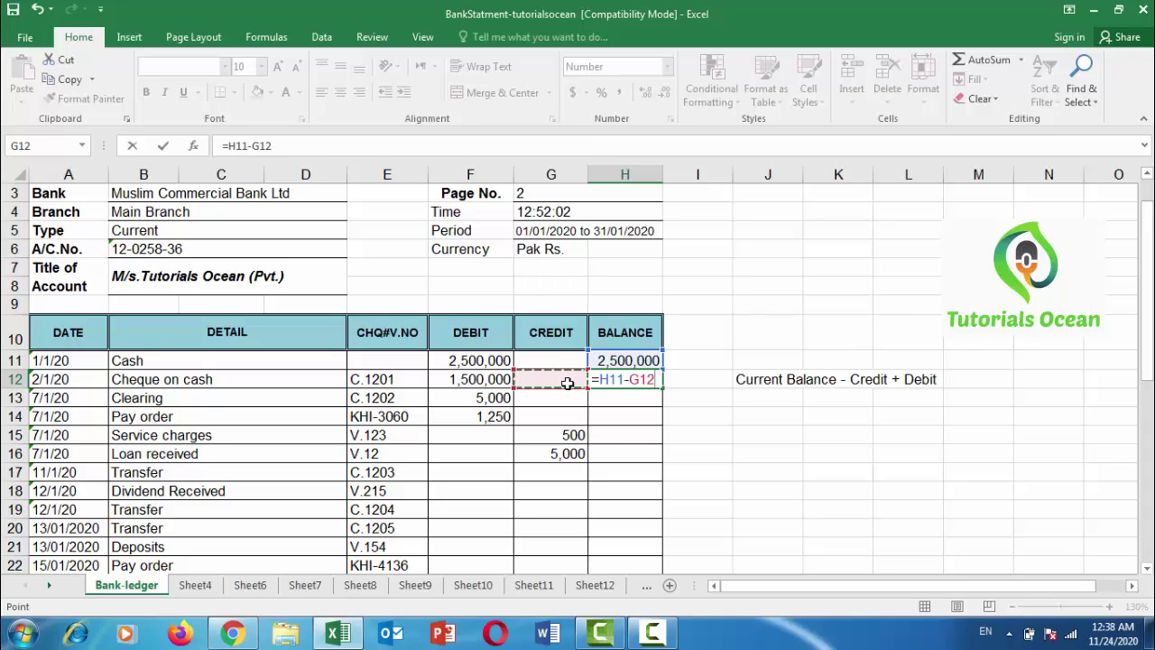
pyautogui.write('=')
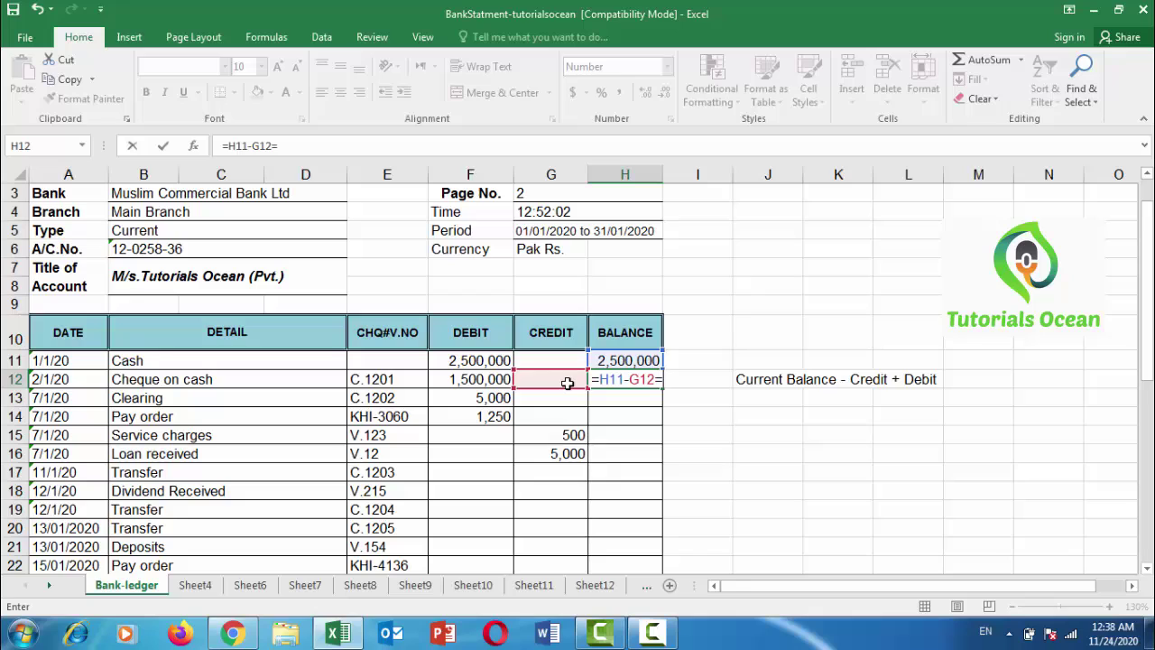
pyautogui.click(495, 383)
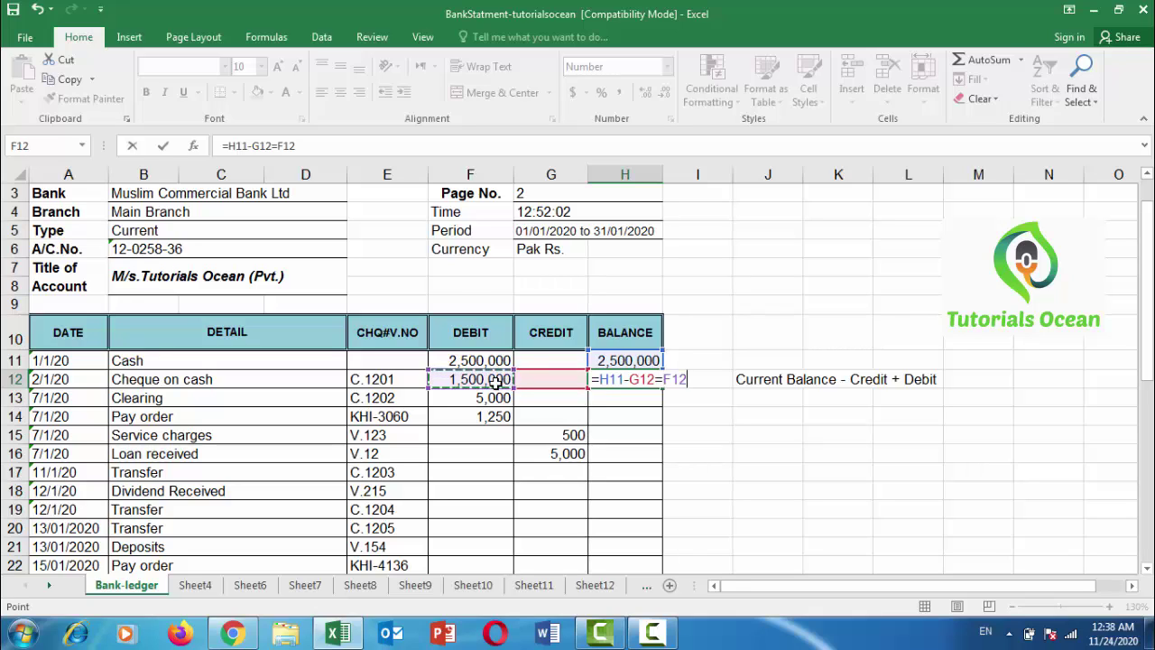
pyautogui.press('BackSpace')
pyautogui.press('BackSpace')
pyautogui.press('BackSpace')
pyautogui.press('BackSpace')
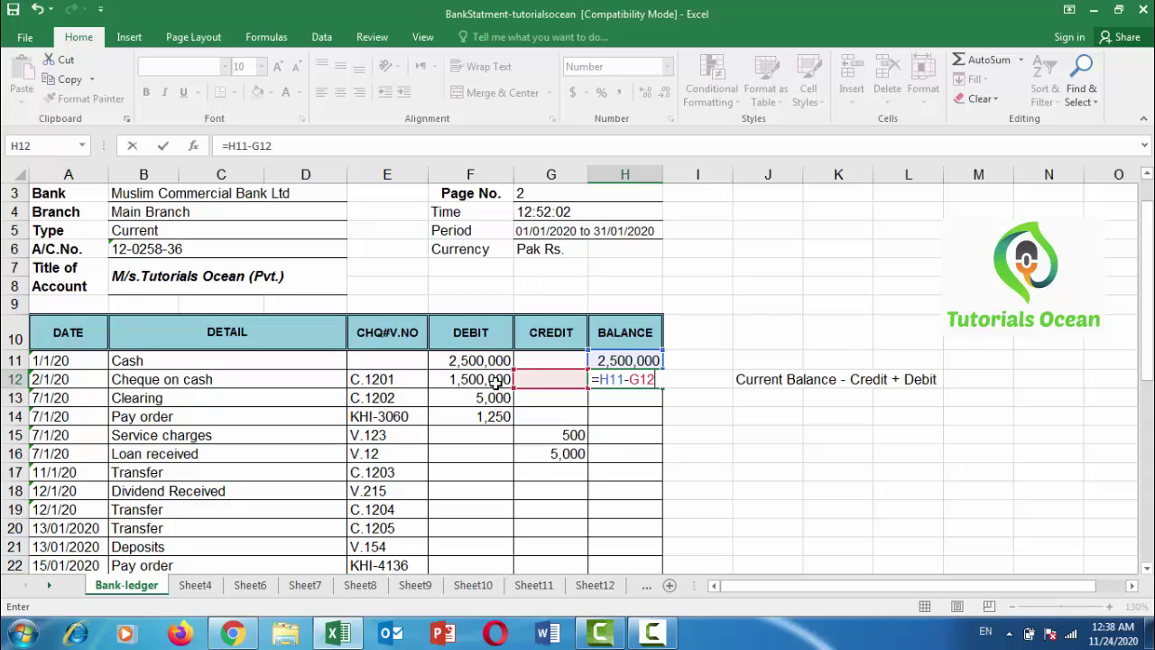
# Complete the running-balance formula in H12 as =H11-G12+F12 by adding the row's debit.
pyautogui.write('+')
pyautogui.click(495, 383)
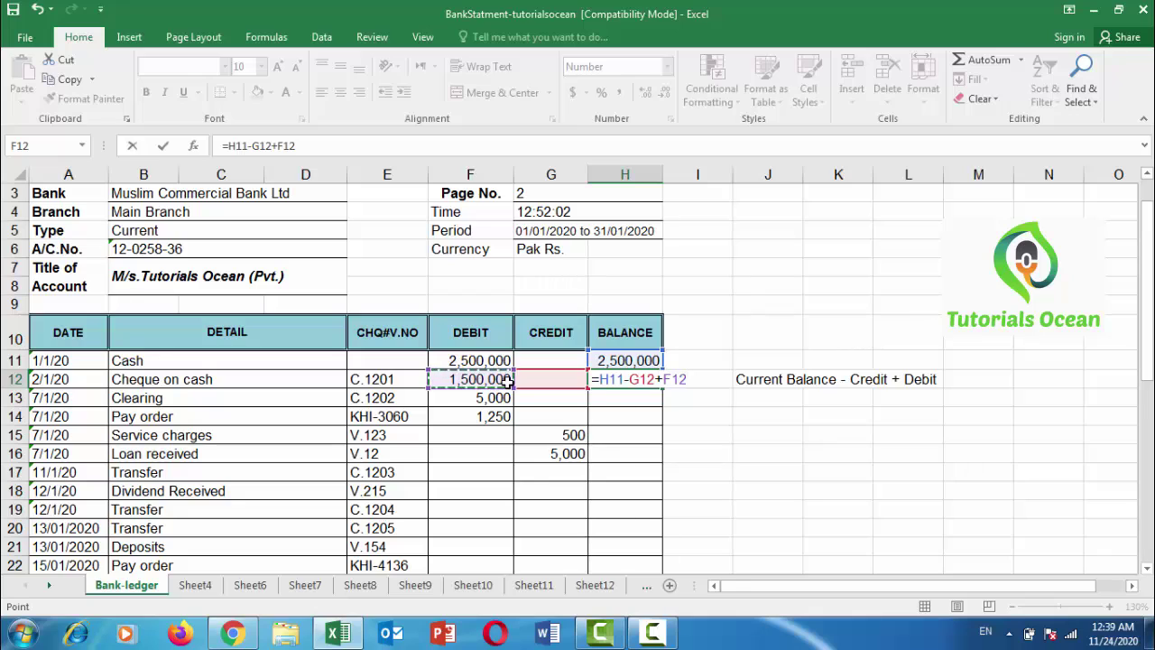
pyautogui.press('Return')
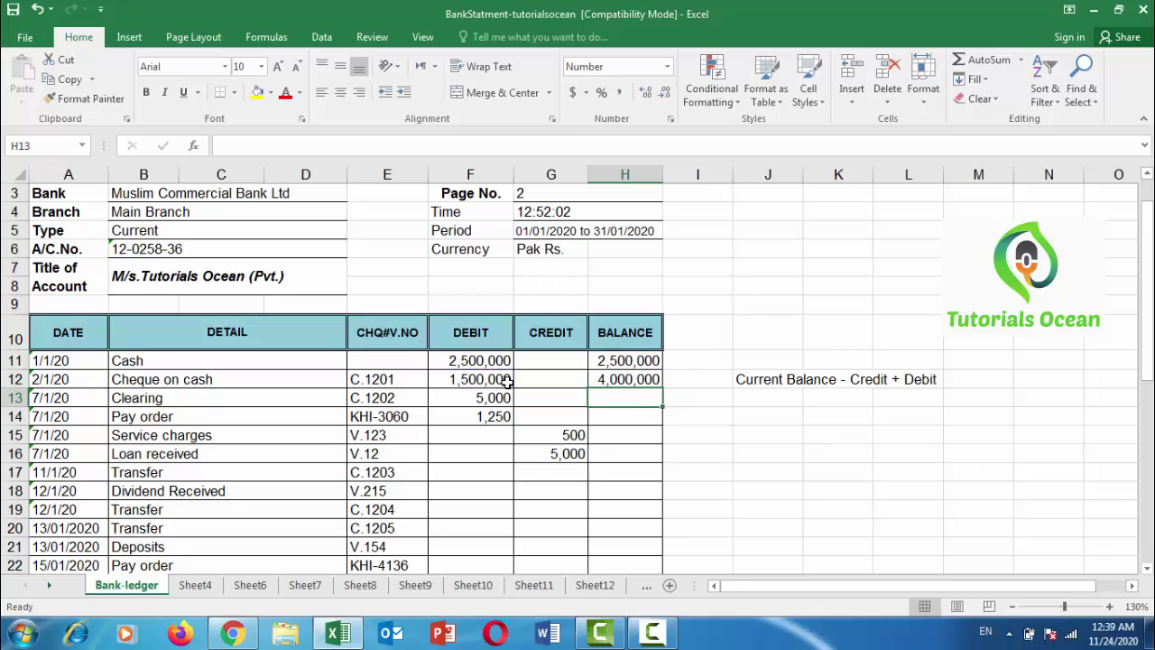
# Fill the running-balance formula from H12 down through H16.
pyautogui.click(632, 383)
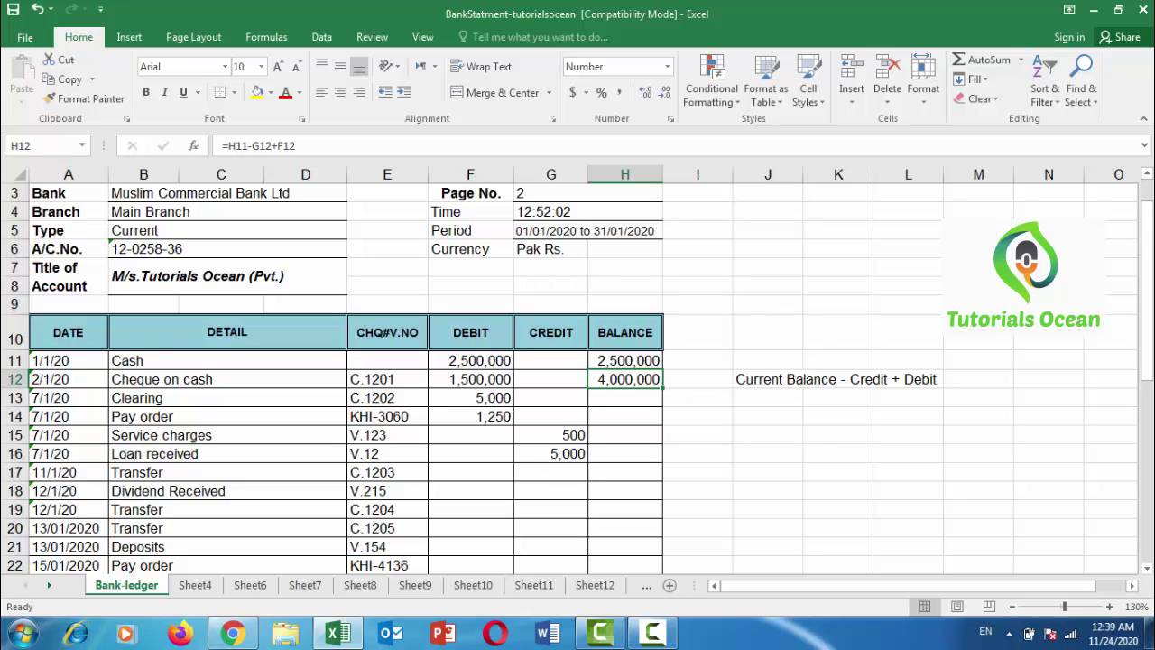
pyautogui.moveTo(1148, 233); pyautogui.dragTo(1148, 246)
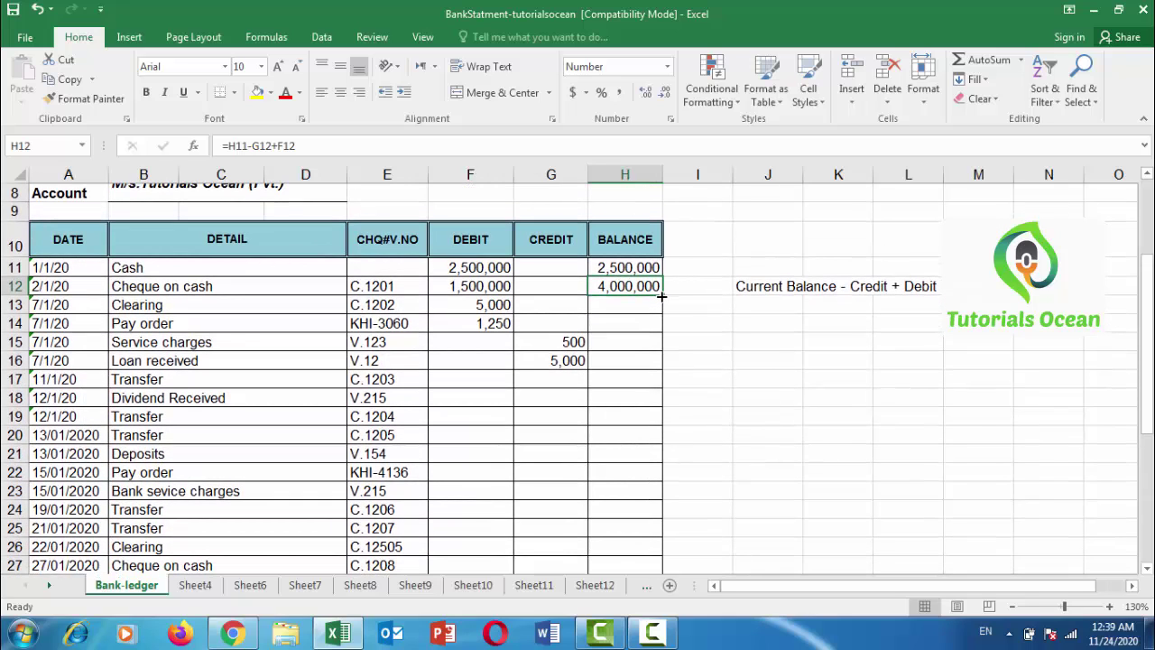
pyautogui.moveTo(663, 296); pyautogui.dragTo(666, 364)
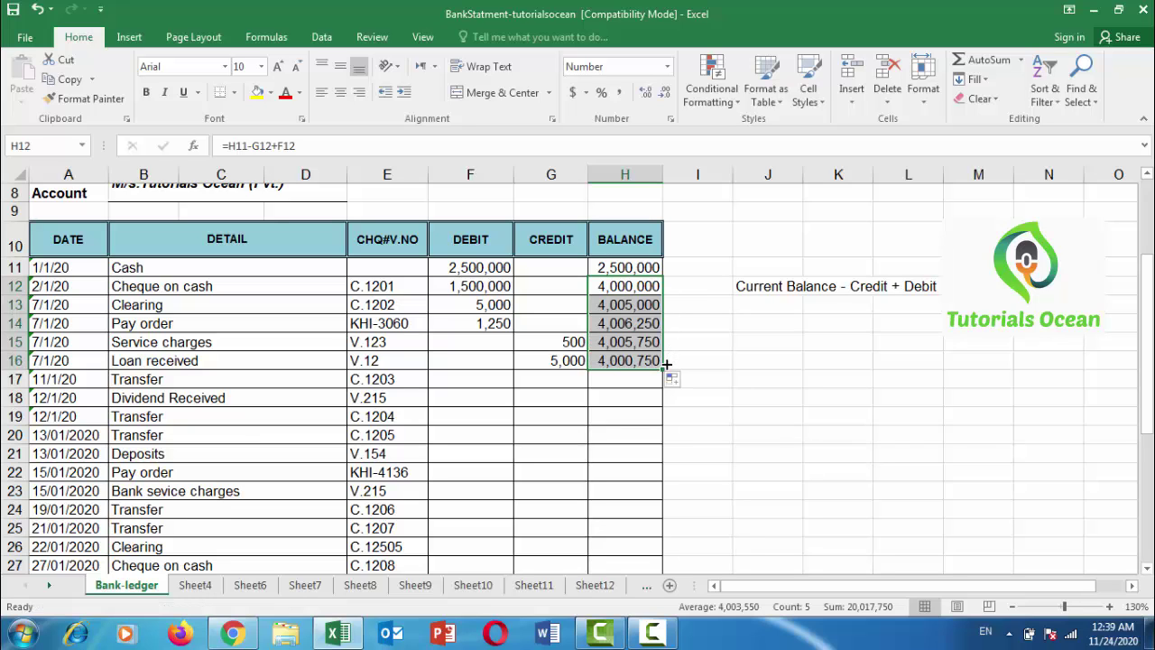
# Enter a credit of 50000 in G17 for the 11/1/20 transfer.
pyautogui.click(541, 379)
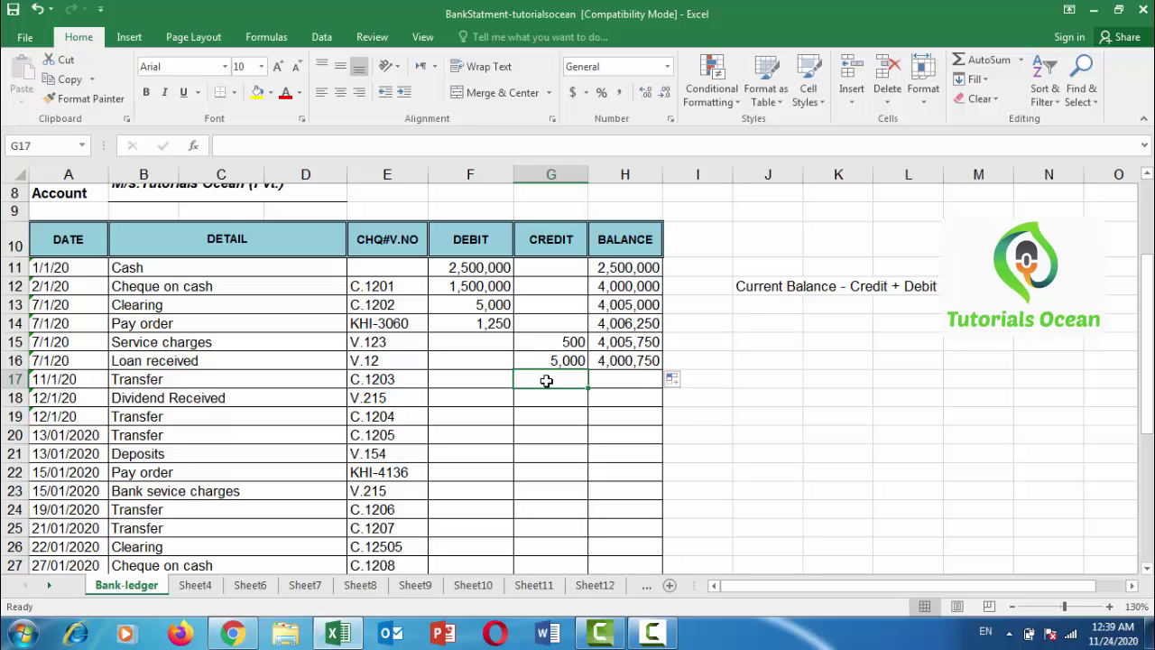
pyautogui.write('50000')
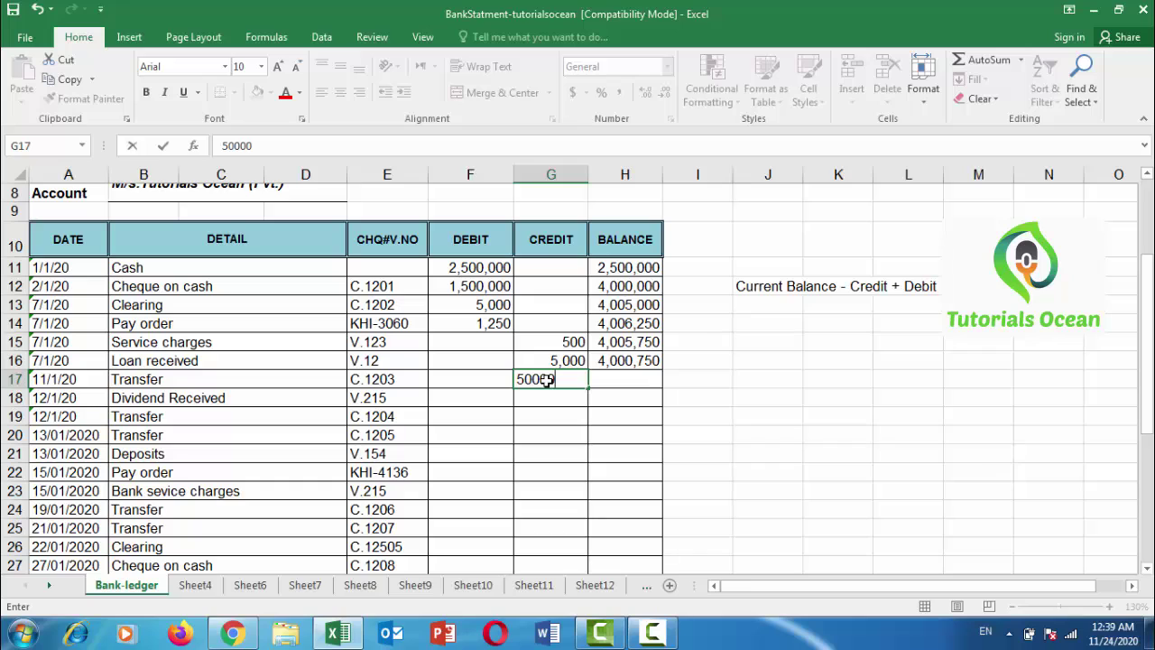
pyautogui.press('Return')
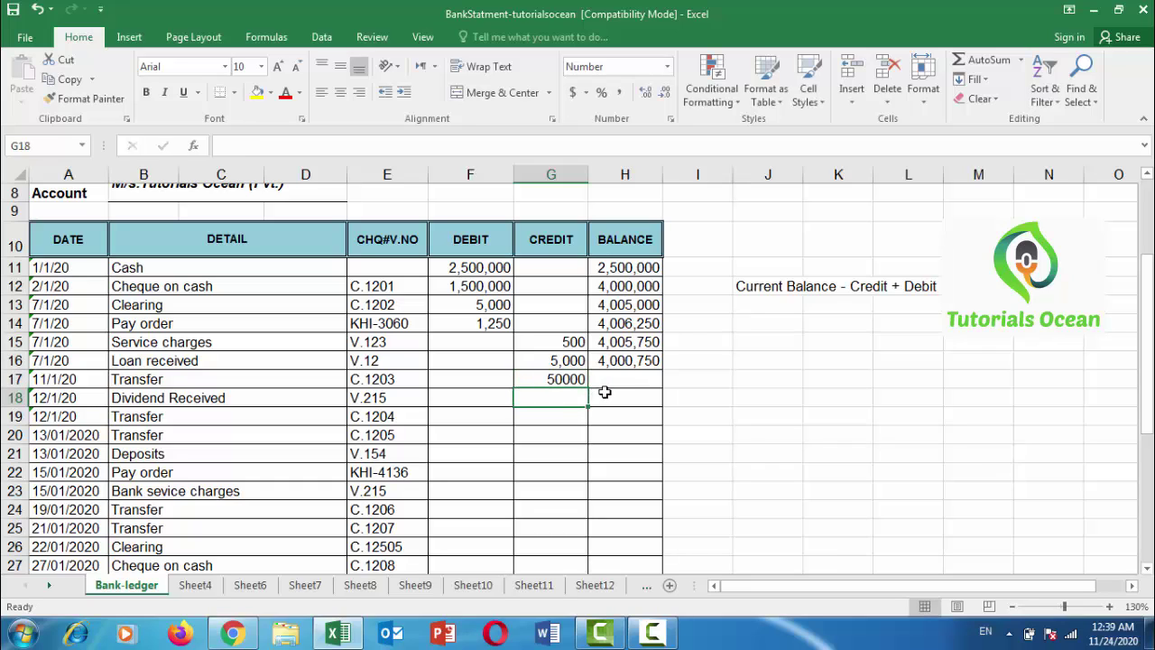
# Fill the running-balance formula from H16 down to H17 for the 11/1/20 transfer.
pyautogui.click(654, 361)
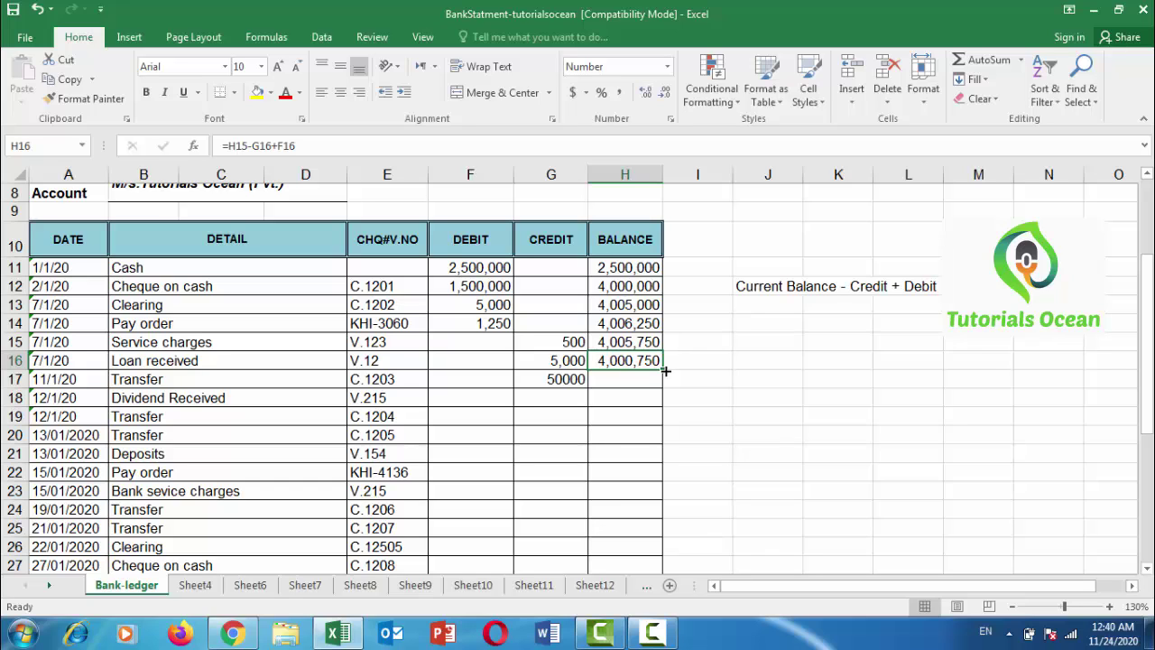
pyautogui.moveTo(665, 370); pyautogui.dragTo(665, 385)
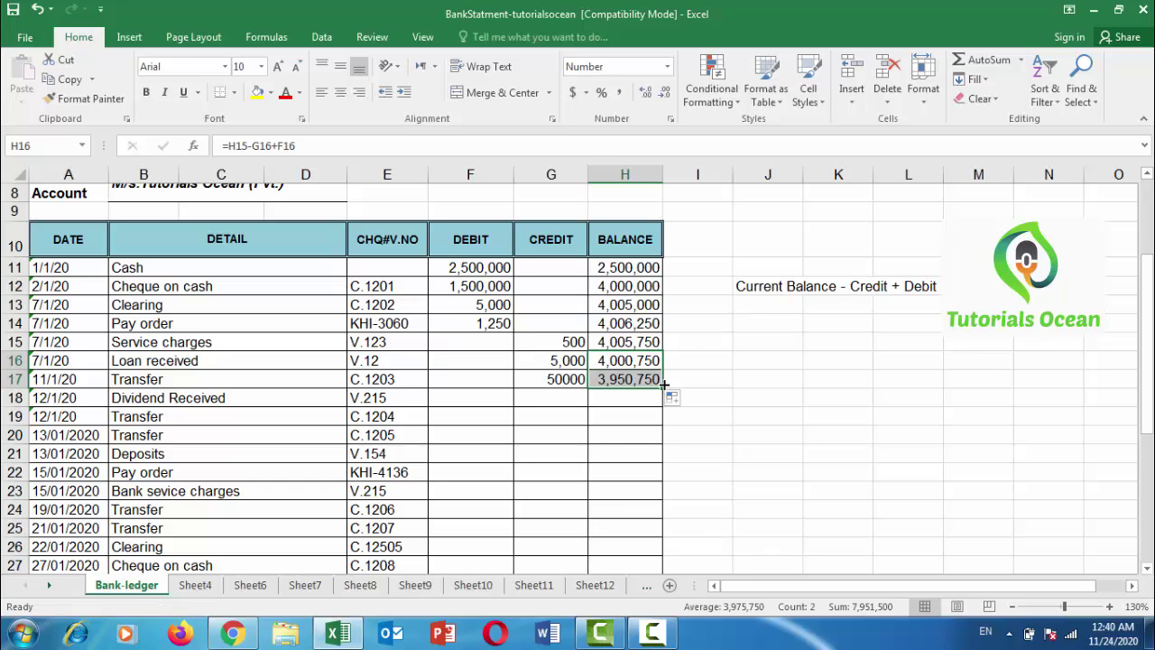
pyautogui.click(626, 381)
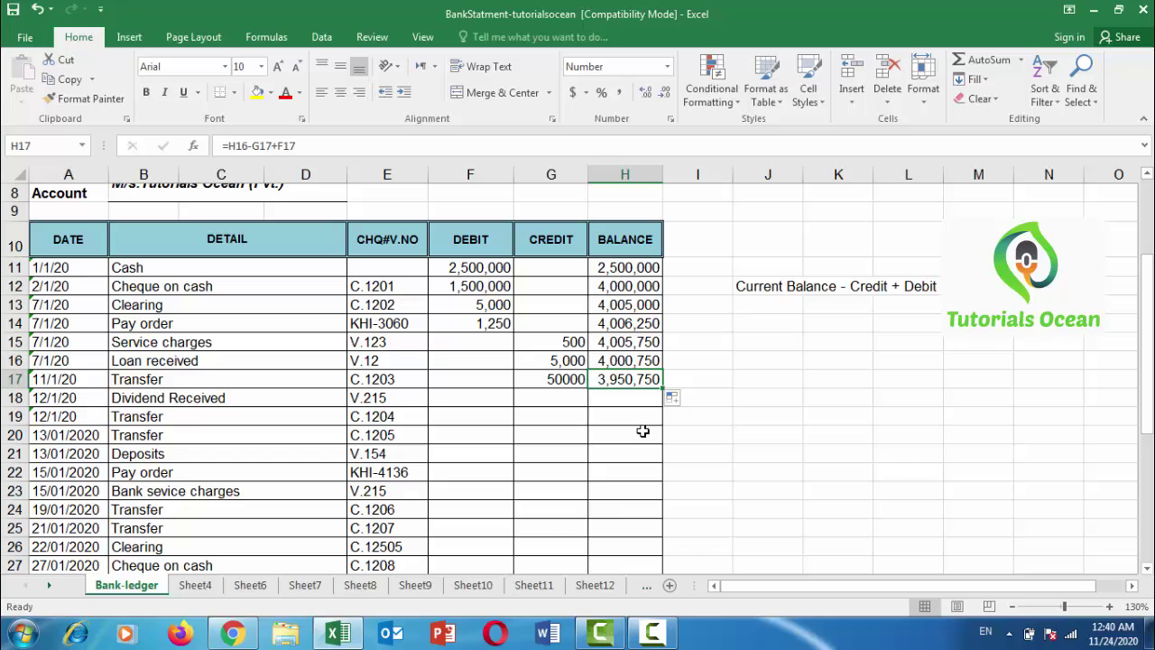
# Enter a debit of 100000 in F18 for the dividend received and fill the balance formula from H17 down to H18.
pyautogui.click(494, 402)
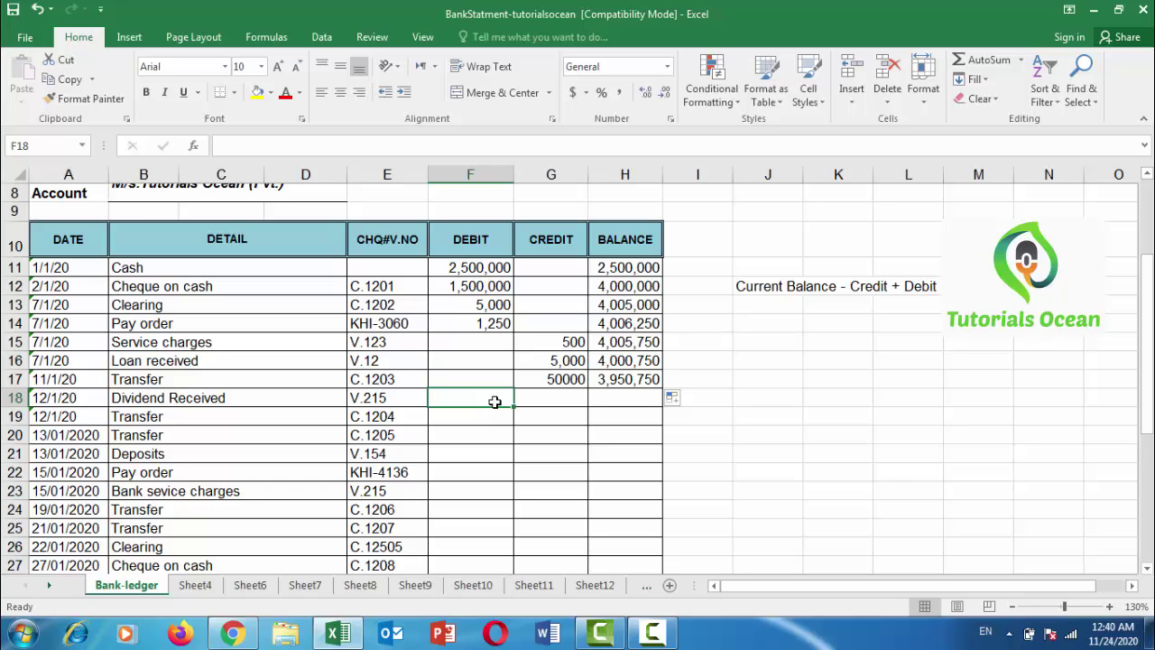
pyautogui.write('100')
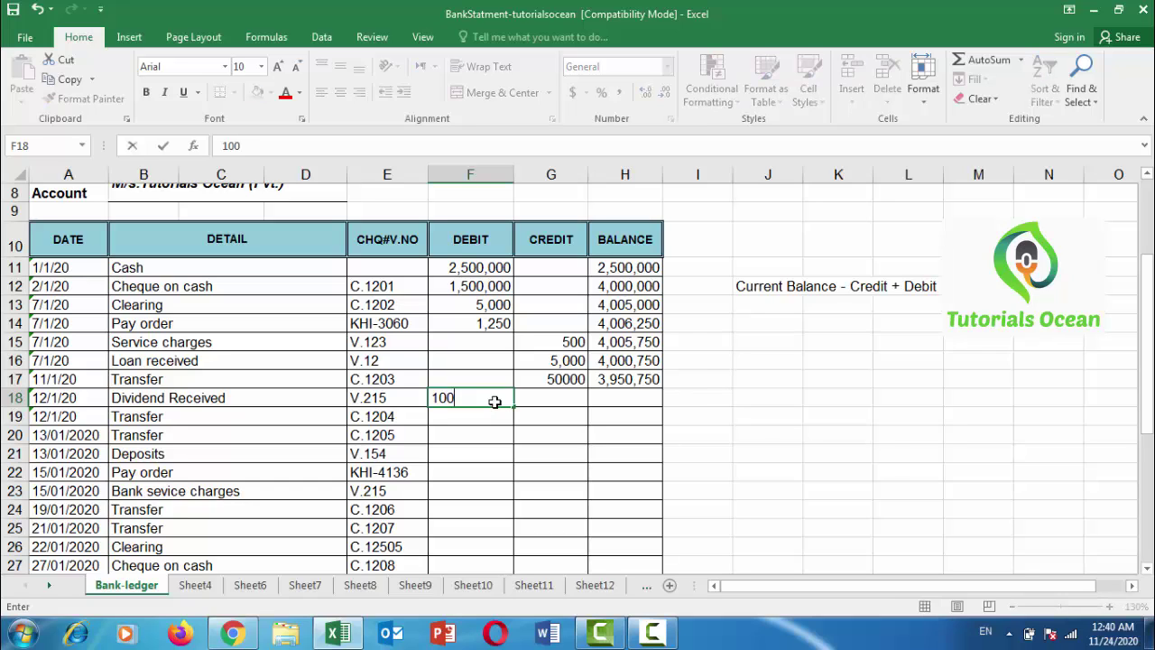
pyautogui.write('000')
pyautogui.press('Tab')
pyautogui.click(623, 380)
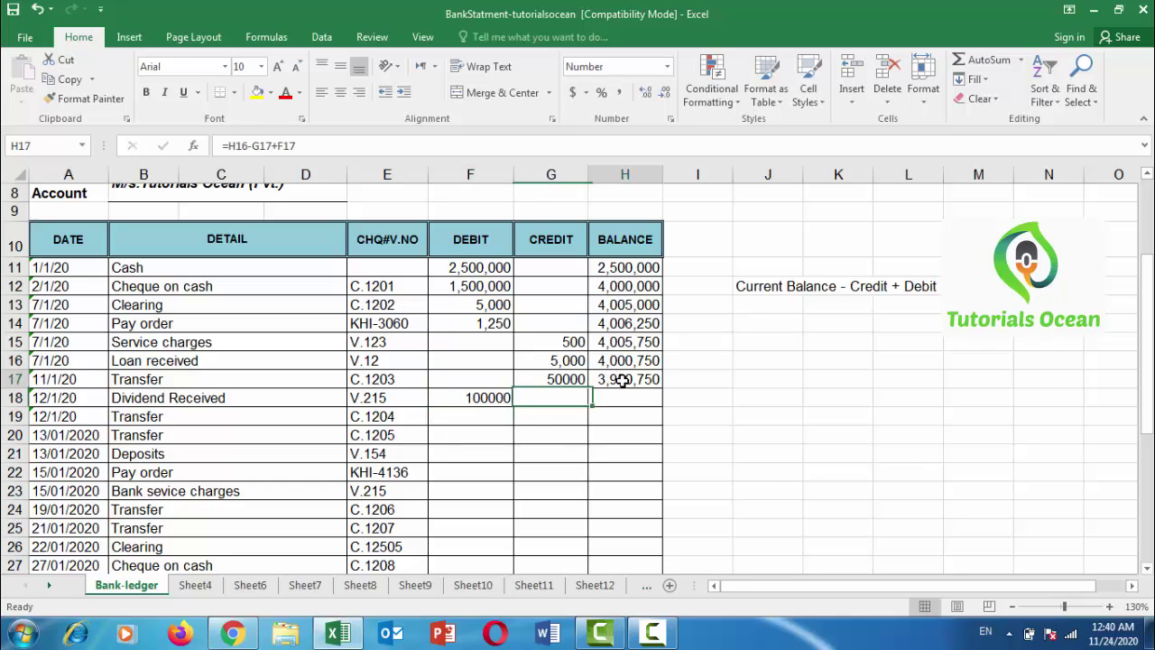
pyautogui.moveTo(663, 396); pyautogui.dragTo(664, 413)
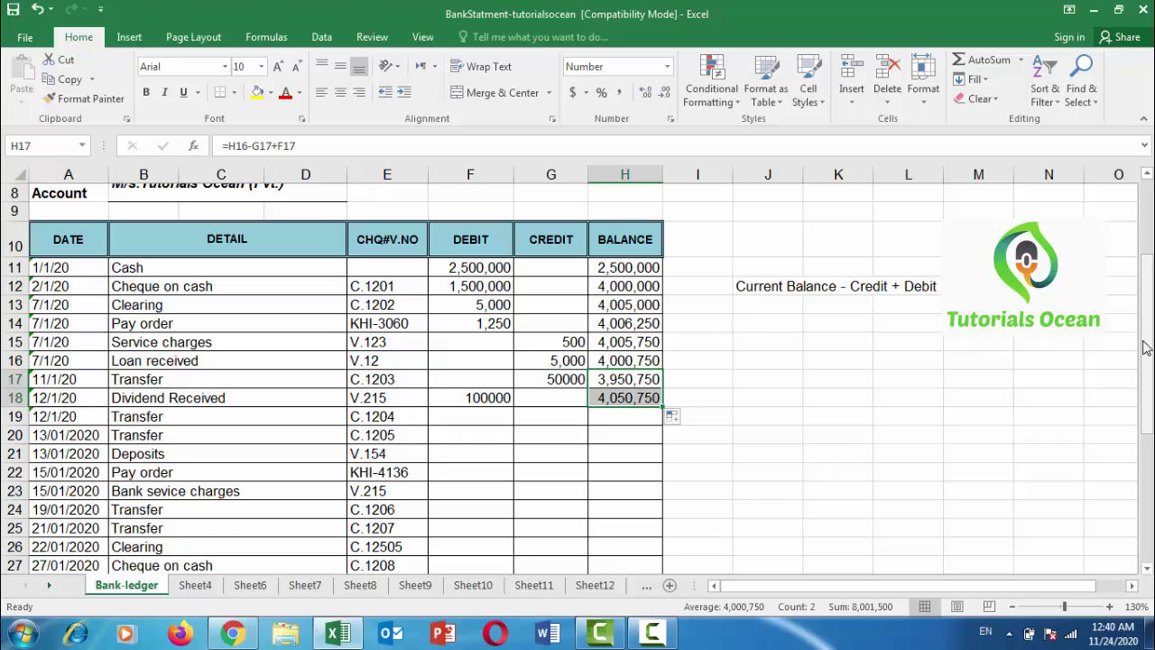
# Save the workbook in its current file format, continuing past the compatibility check.
pyautogui.moveTo(1150, 339); pyautogui.dragTo(1139, 359)
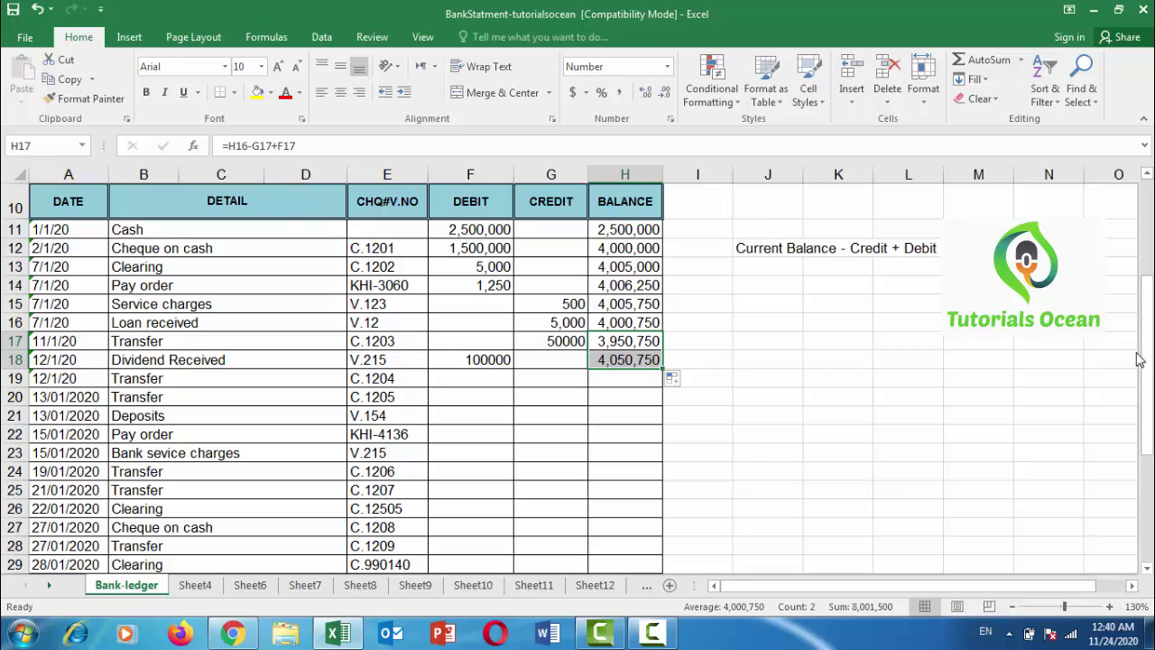
pyautogui.hotkey('ctrl', 's')
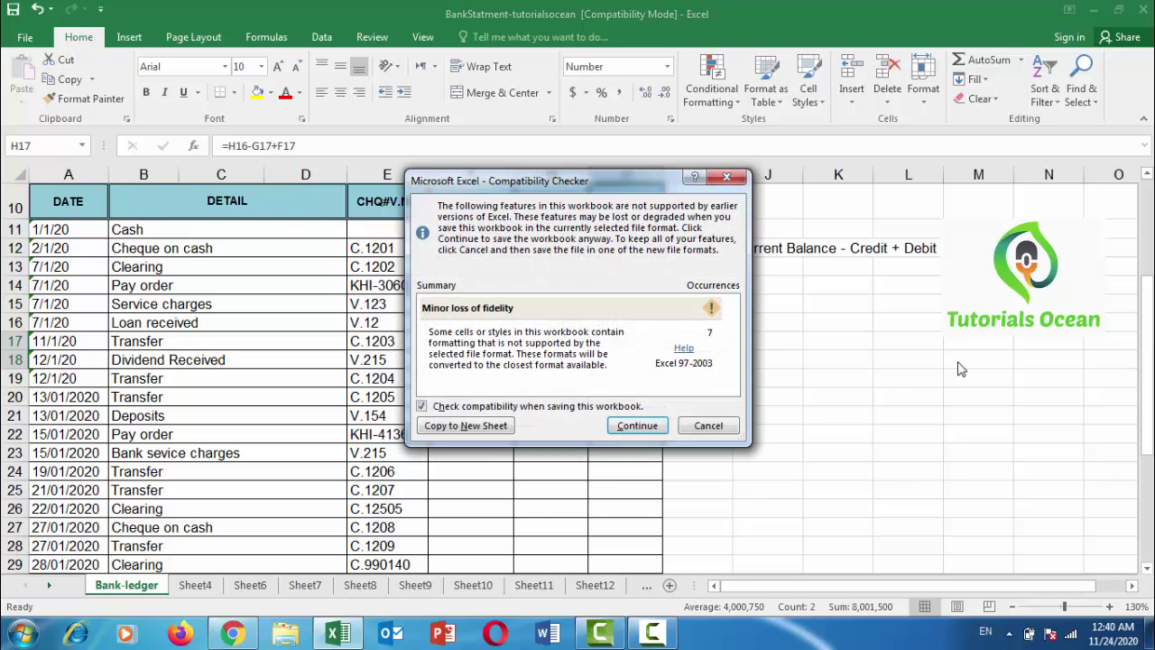
pyautogui.click(636, 425)
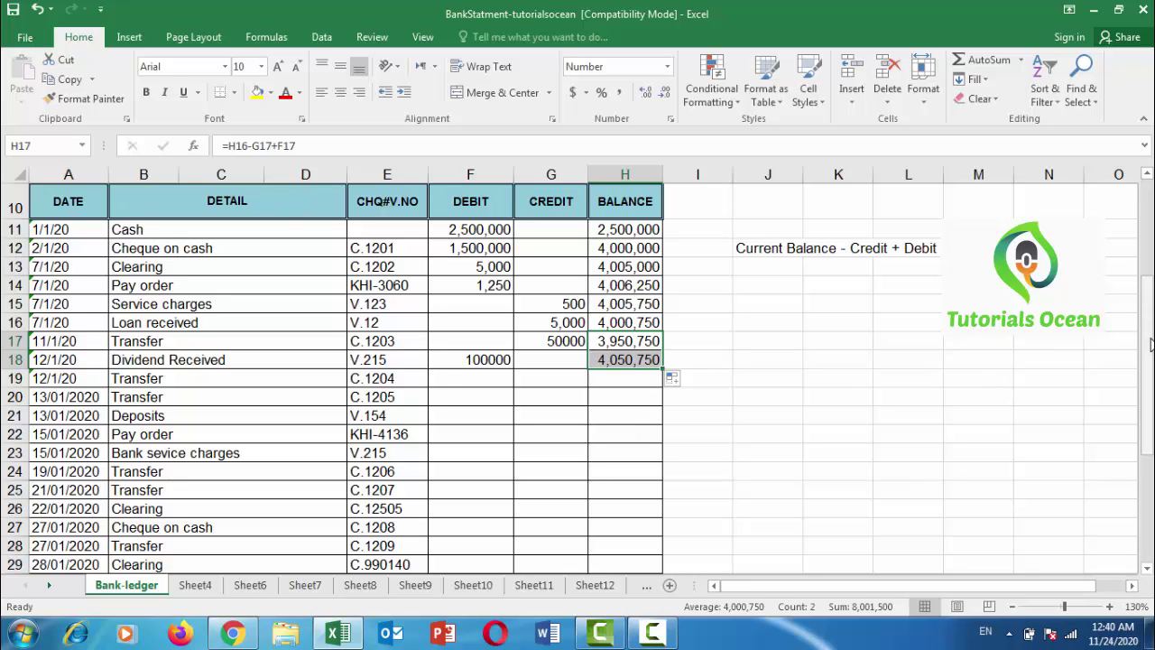
pyautogui.moveTo(1151, 343); pyautogui.dragTo(1150, 302)
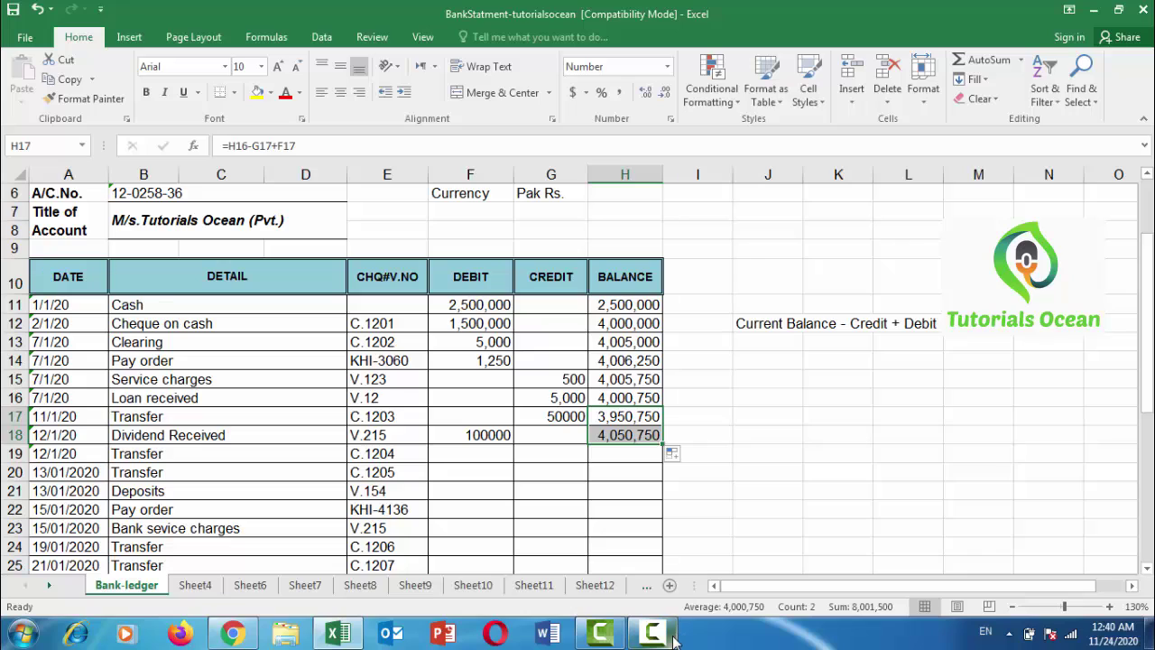
pyautogui.moveTo(673, 639)
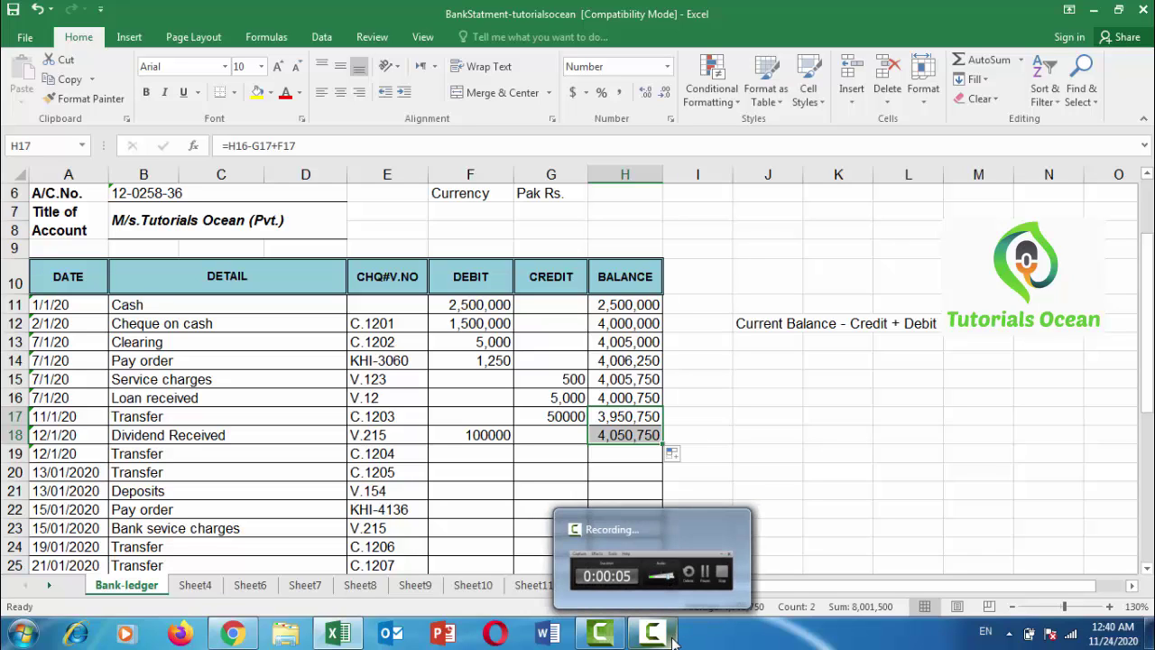